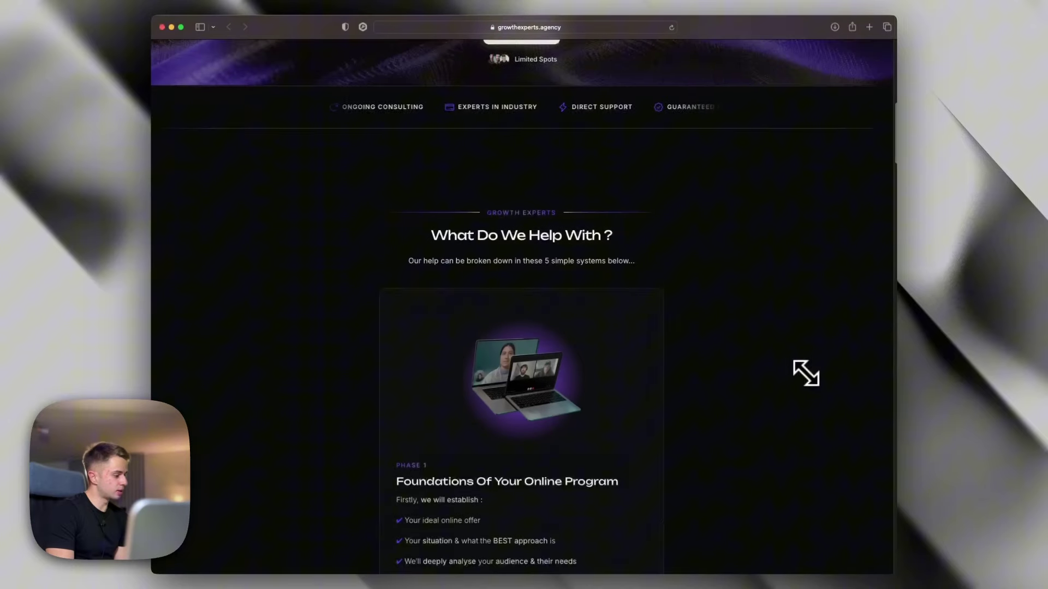
Step: Replace the navigation's old logo with the stacked Growth Experts logo placed above the desktop frame, and delete the navigation's divider line
{"action": "scroll", "coordinate": [804, 371], "scroll_direction": "down", "scroll_amount": 10}
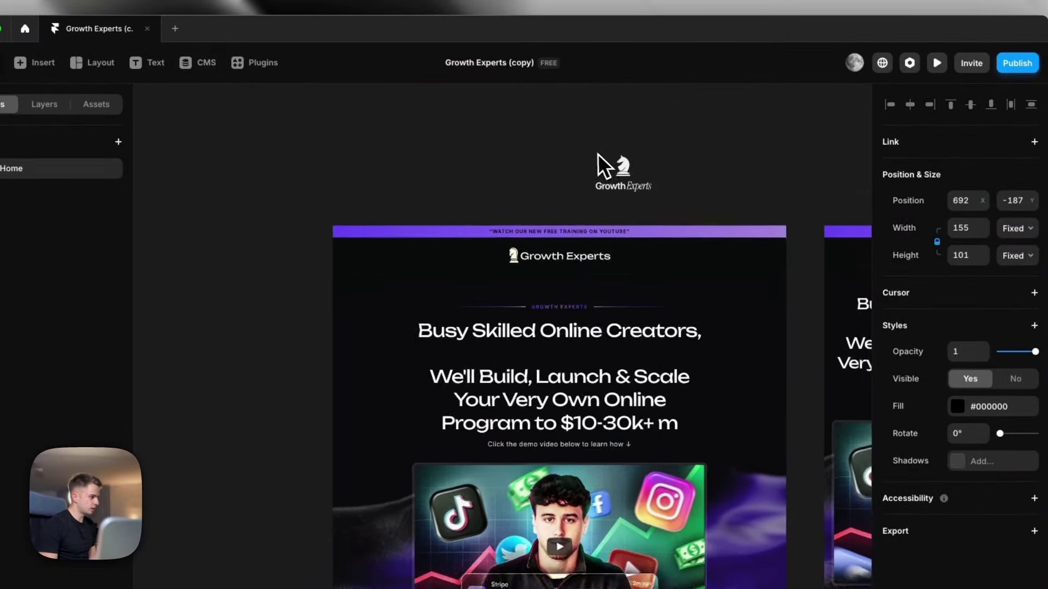
{"action": "scroll", "coordinate": [601, 158], "scroll_direction": "up", "scroll_amount": 3}
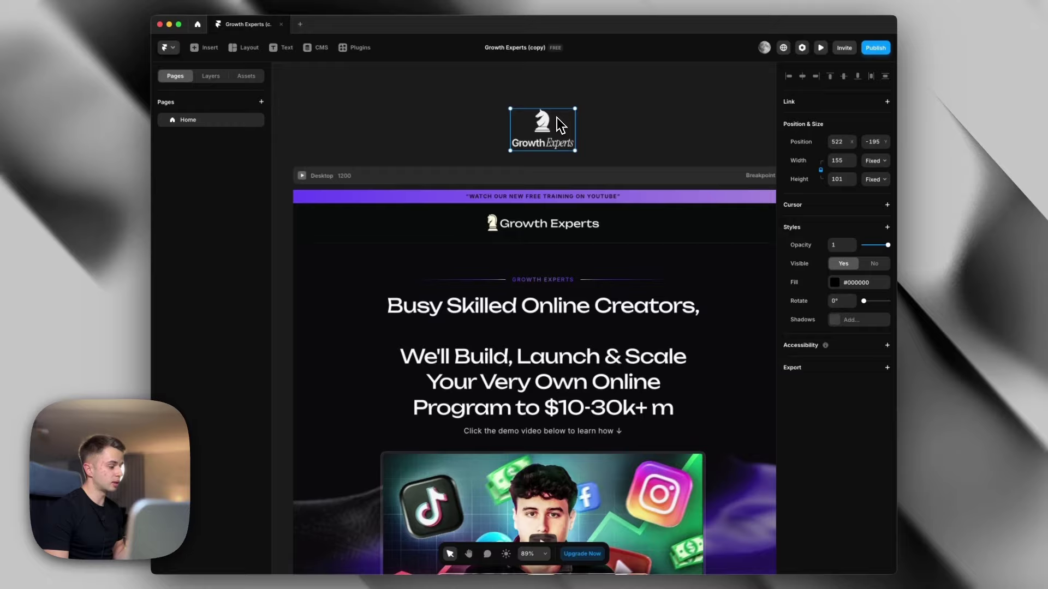
{"action": "scroll", "coordinate": [573, 121], "scroll_direction": "down", "scroll_amount": 3}
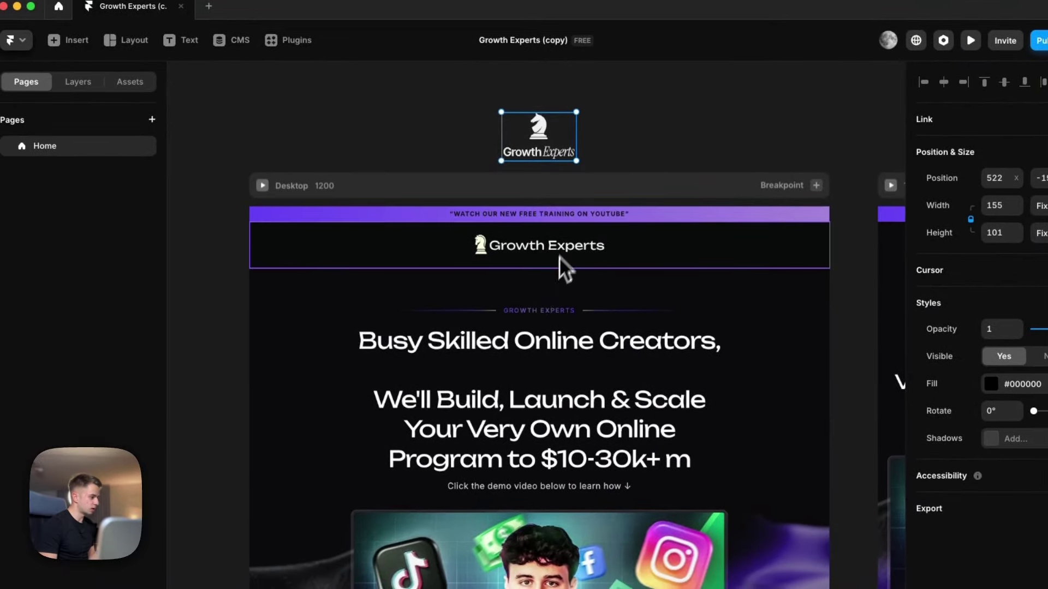
{"action": "key", "text": "BackSpace"}
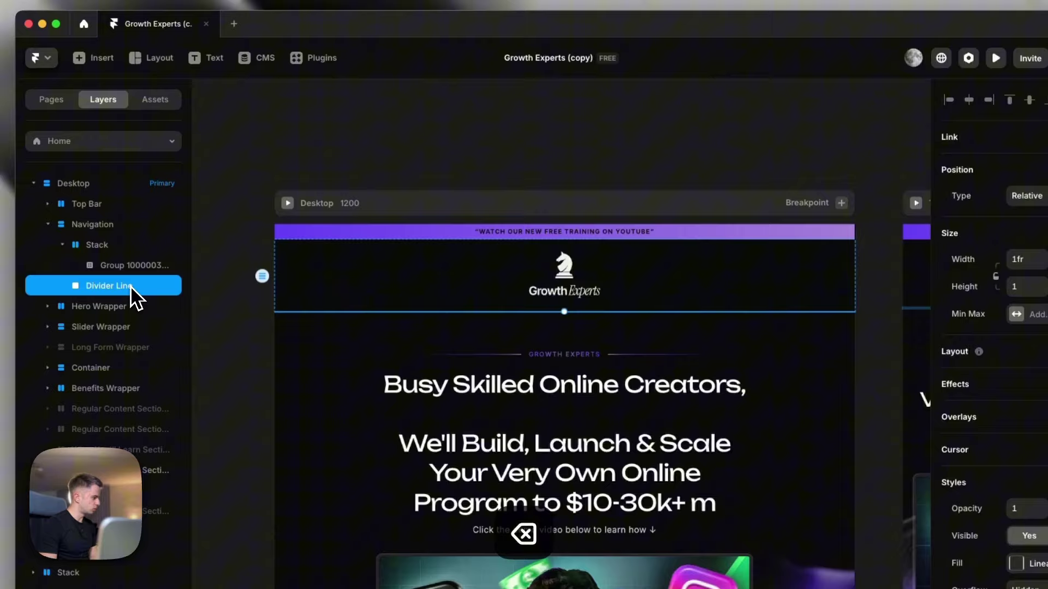
Step: Set the navigation stack's padding to 20 at the top and 0 at the bottom
{"action": "left_click", "coordinate": [573, 147]}
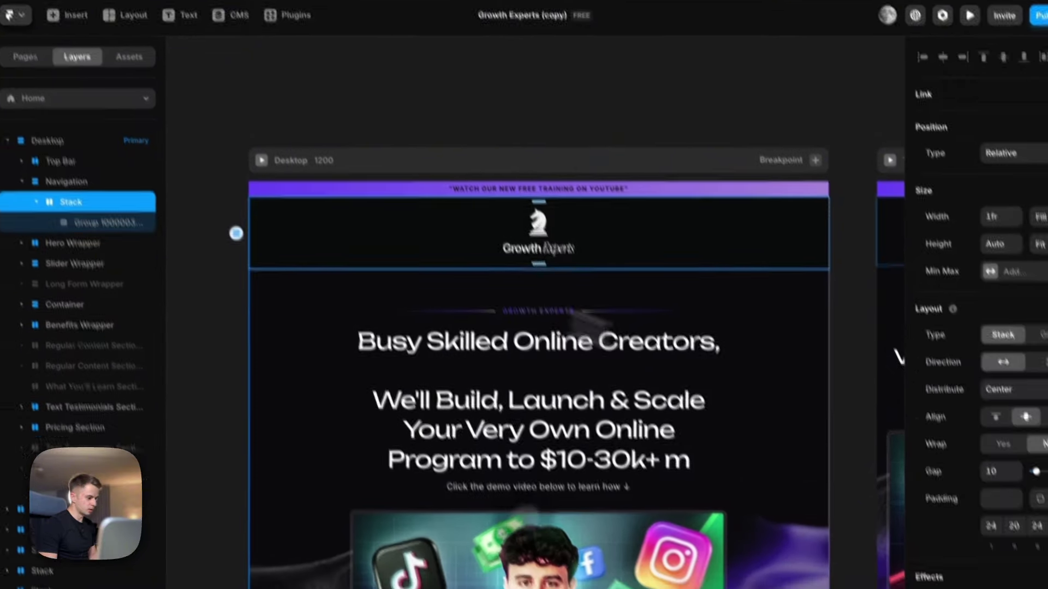
{"action": "left_click", "coordinate": [986, 525]}
{"action": "type", "text": "20"}
{"action": "key", "text": "Tab"}
{"action": "key", "text": "Tab"}
{"action": "type", "text": "0"}
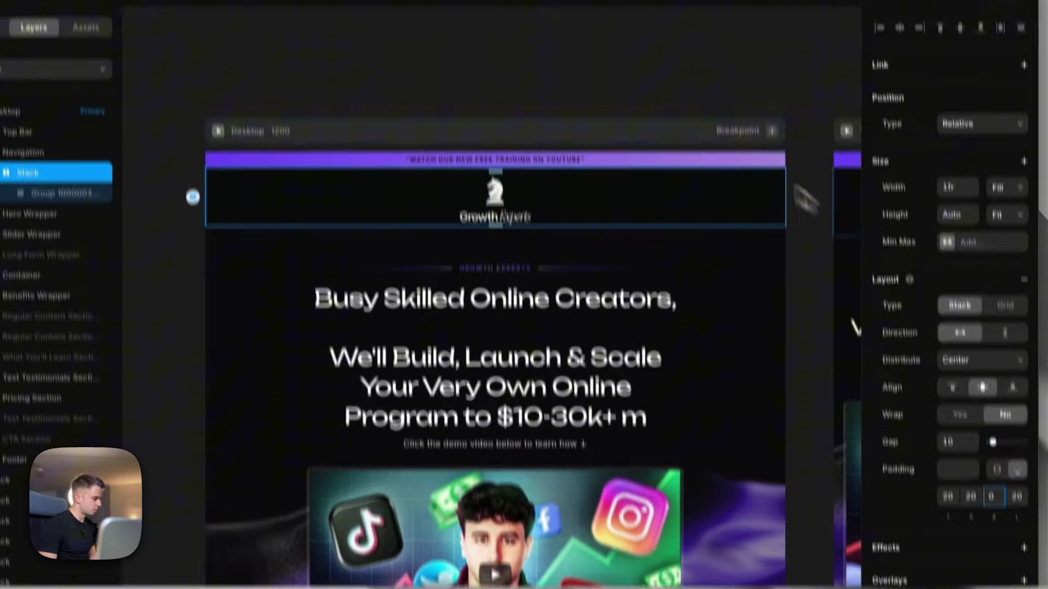
{"action": "left_click", "coordinate": [802, 137]}
Step: Set the Hero stack's top padding to 60
{"action": "scroll", "coordinate": [436, 107], "scroll_direction": "up", "scroll_amount": 2}
{"action": "left_click", "coordinate": [532, 315]}
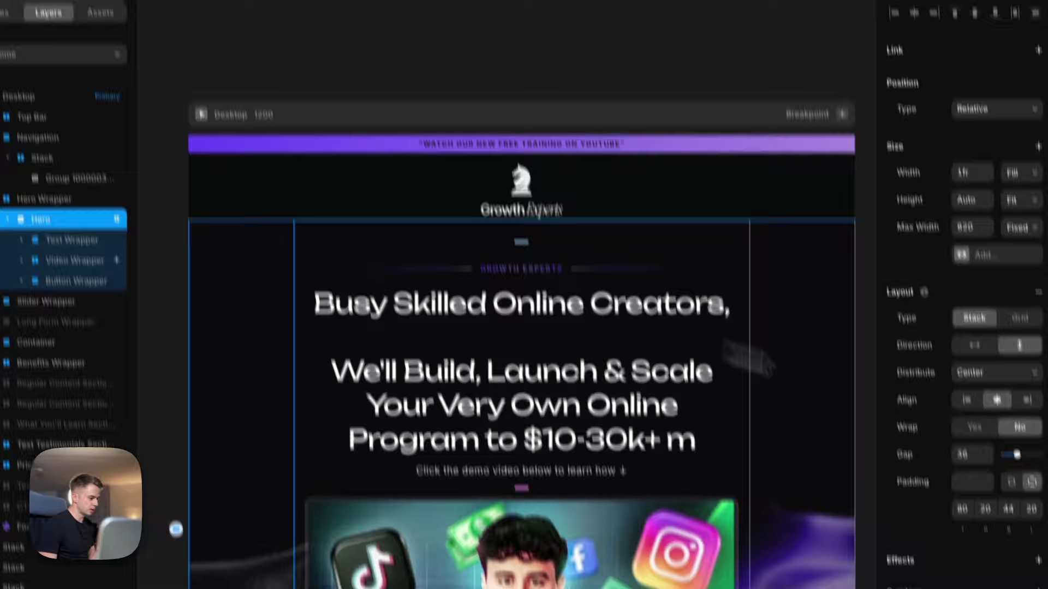
{"action": "left_click", "coordinate": [945, 401]}
{"action": "type", "text": "60"}
{"action": "key", "text": "Return"}
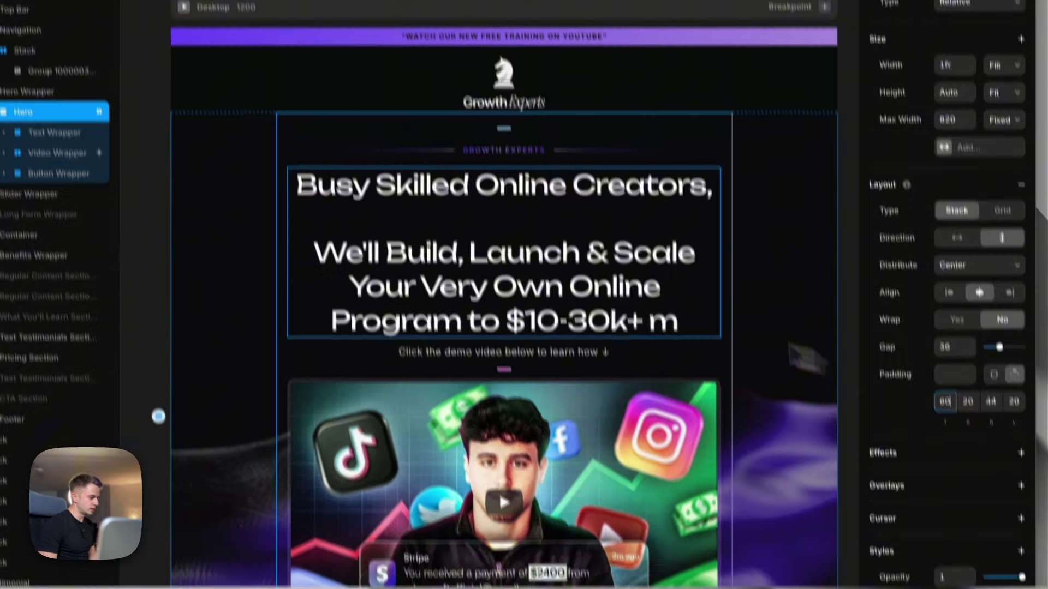
{"action": "left_click", "coordinate": [607, 116]}
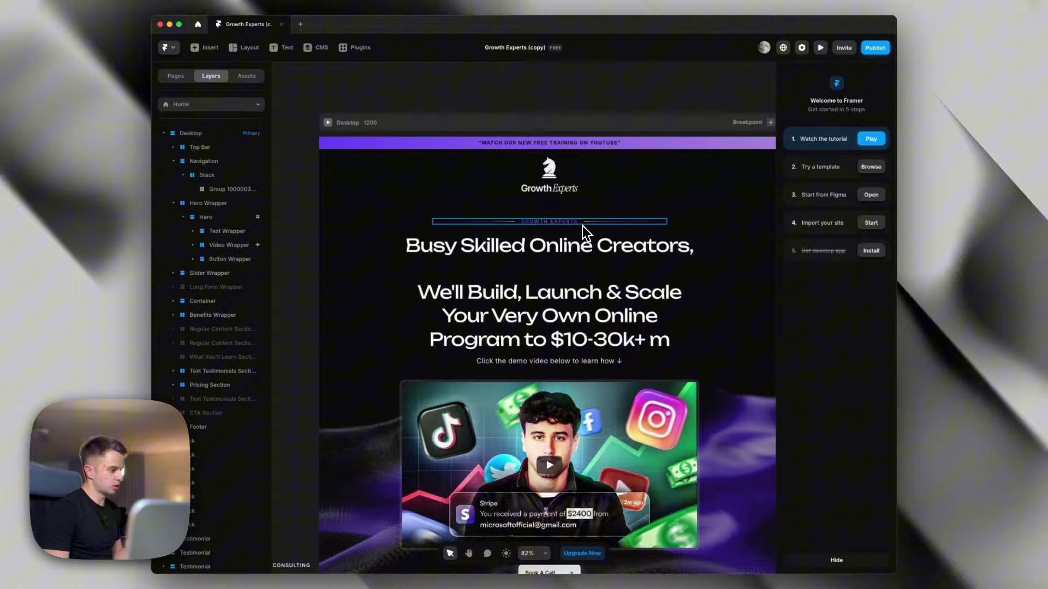
Step: Remove the "Growth Experts" pre-header and the "Busy Skilled Online Creators," line from the hero text
{"action": "left_click", "coordinate": [582, 225]}
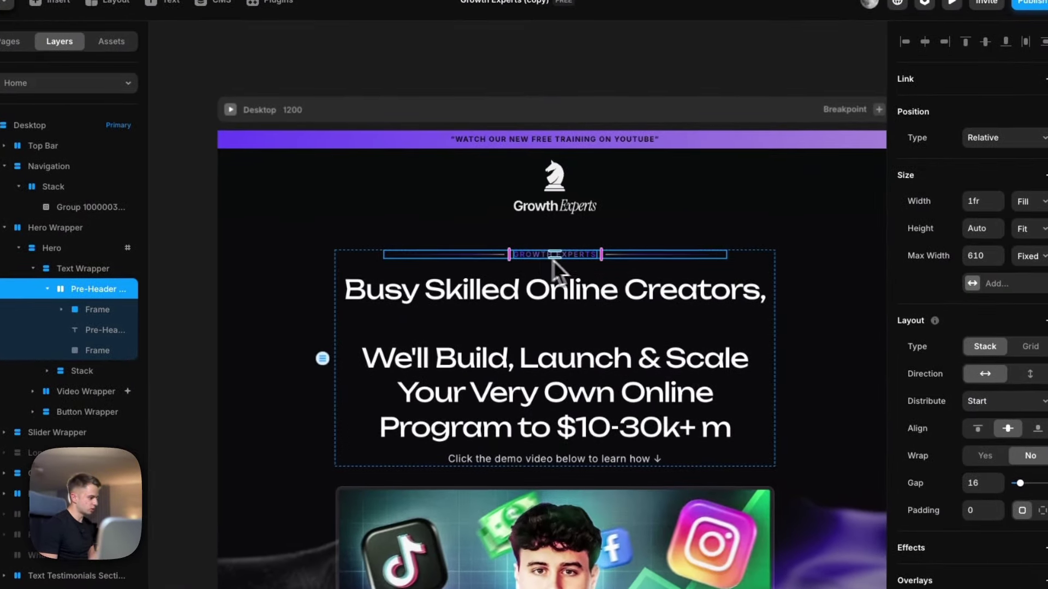
{"action": "left_click", "coordinate": [647, 307]}
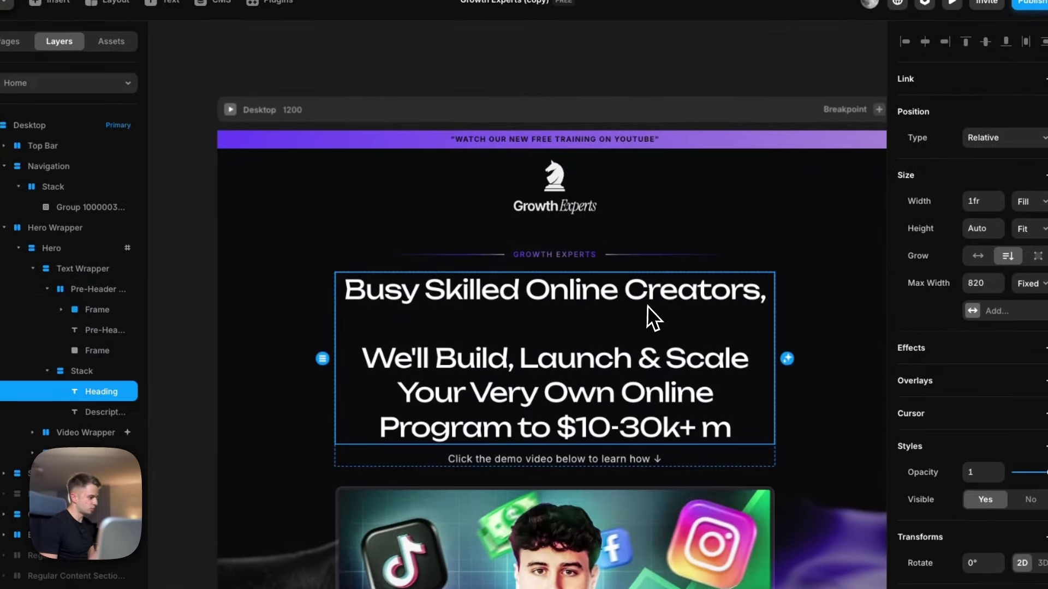
{"action": "left_click", "coordinate": [600, 256]}
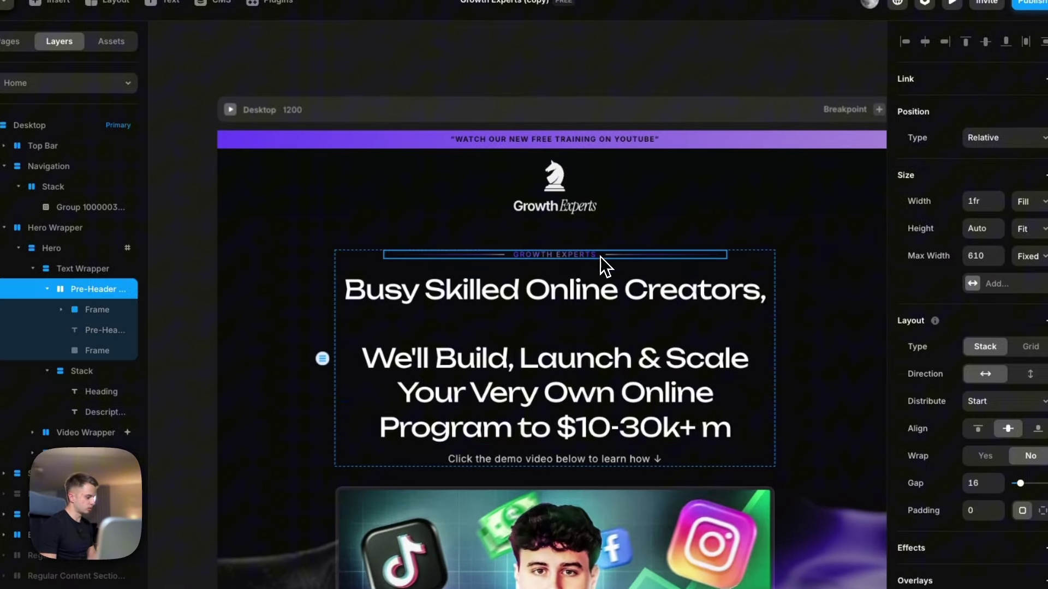
{"action": "key", "text": "BackSpace"}
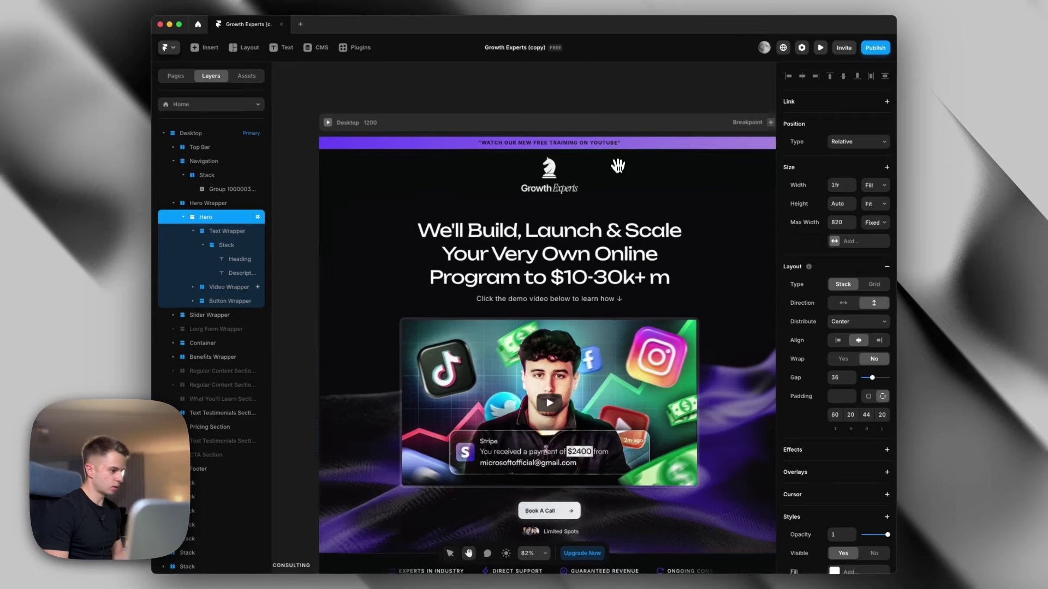
Step: Set the Hero stack's maximum width to 1200
{"action": "left_click_drag", "start_coordinate": [654, 181], "coordinate": [616, 173]}
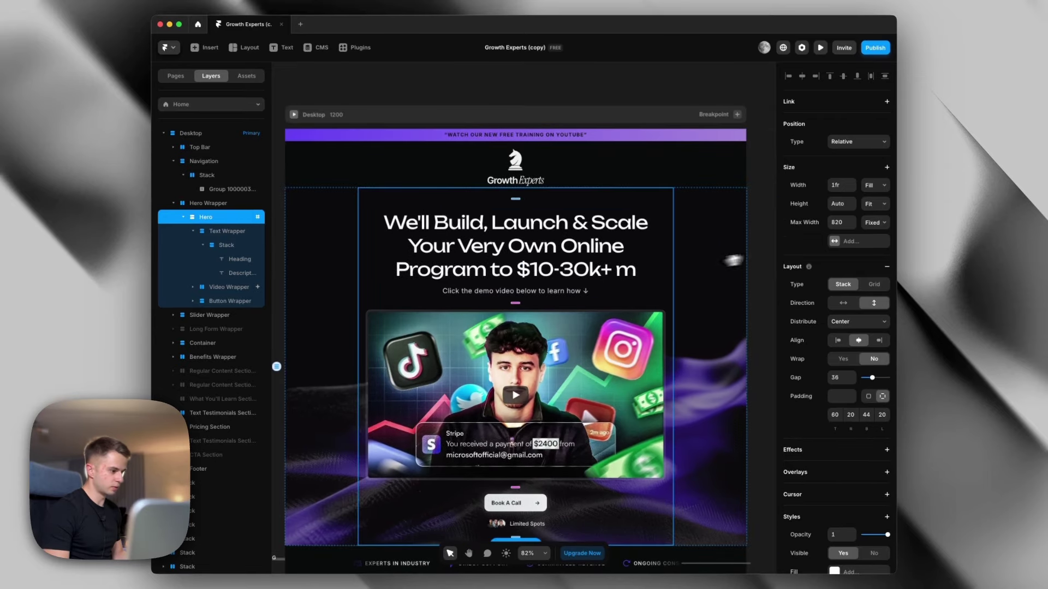
{"action": "left_click", "coordinate": [841, 218]}
{"action": "type", "text": "1200"}
{"action": "key", "text": "Return"}
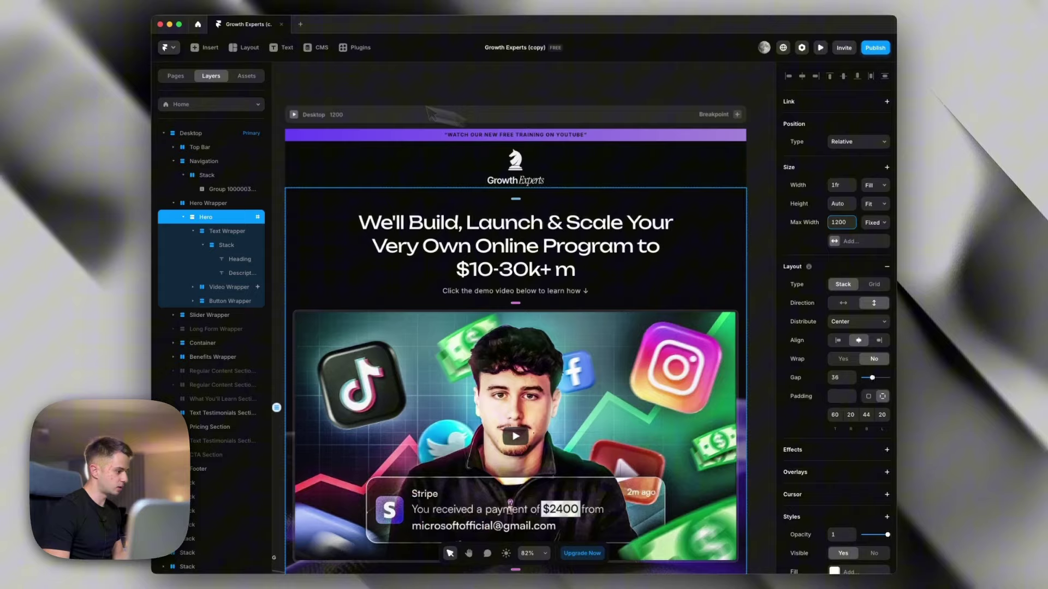
Step: Set the hero heading's maximum width to 1200
{"action": "scroll", "coordinate": [497, 142], "scroll_direction": "up", "scroll_amount": 1}
{"action": "scroll", "coordinate": [498, 161], "scroll_direction": "down", "scroll_amount": 3}
{"action": "left_click", "coordinate": [455, 240], "text": "super"}
{"action": "left_click", "coordinate": [830, 241]}
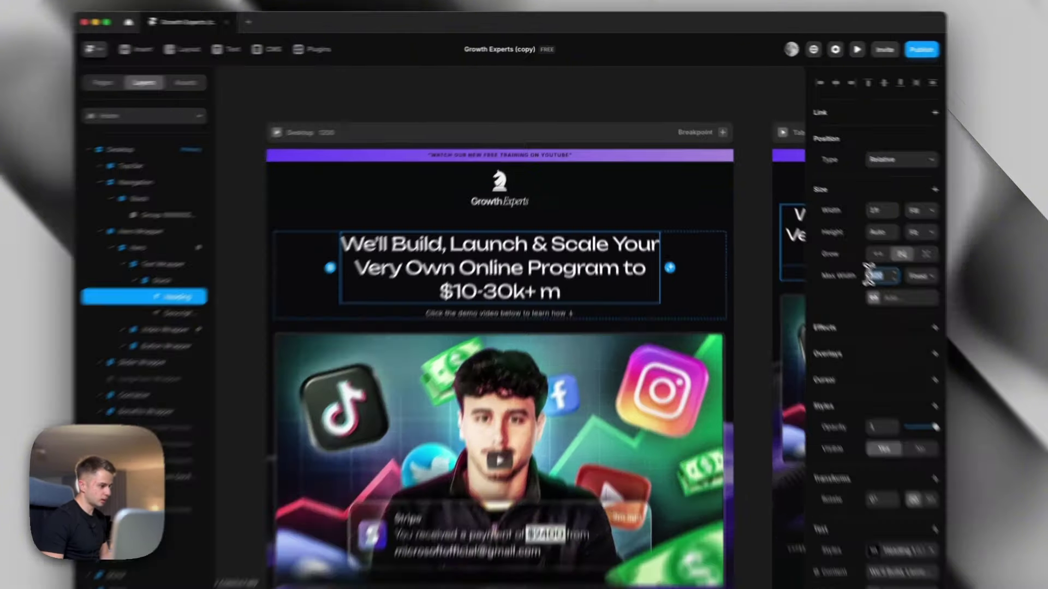
{"action": "type", "text": "1200"}
{"action": "key", "text": "Return"}
{"action": "left_click", "coordinate": [702, 107]}
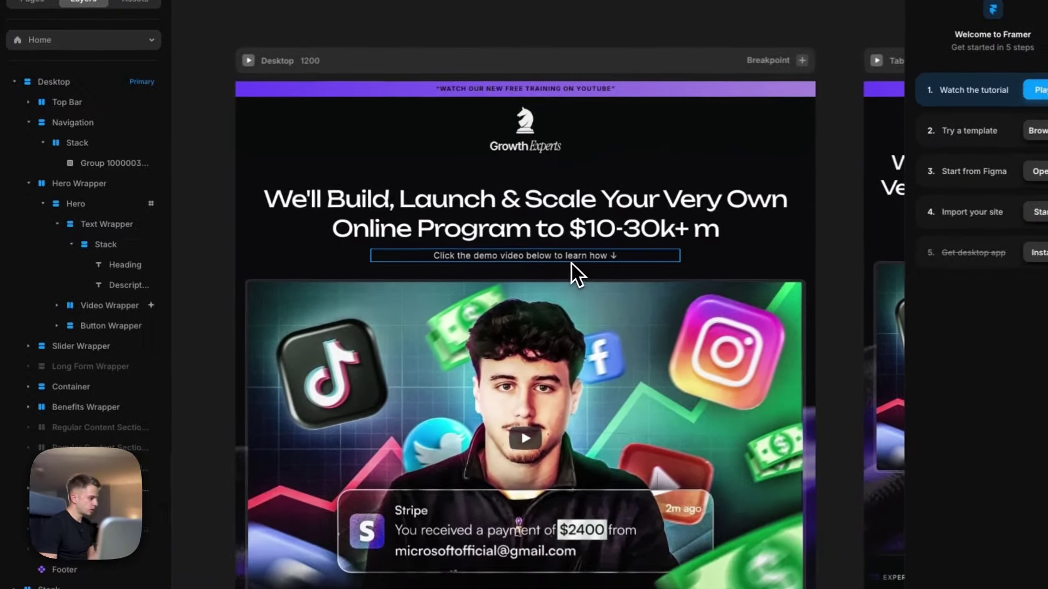
Step: Move the demo video description into the Video Wrapper ahead of the video, and set the wrapper's layout direction to vertical
{"action": "left_click", "coordinate": [518, 358]}
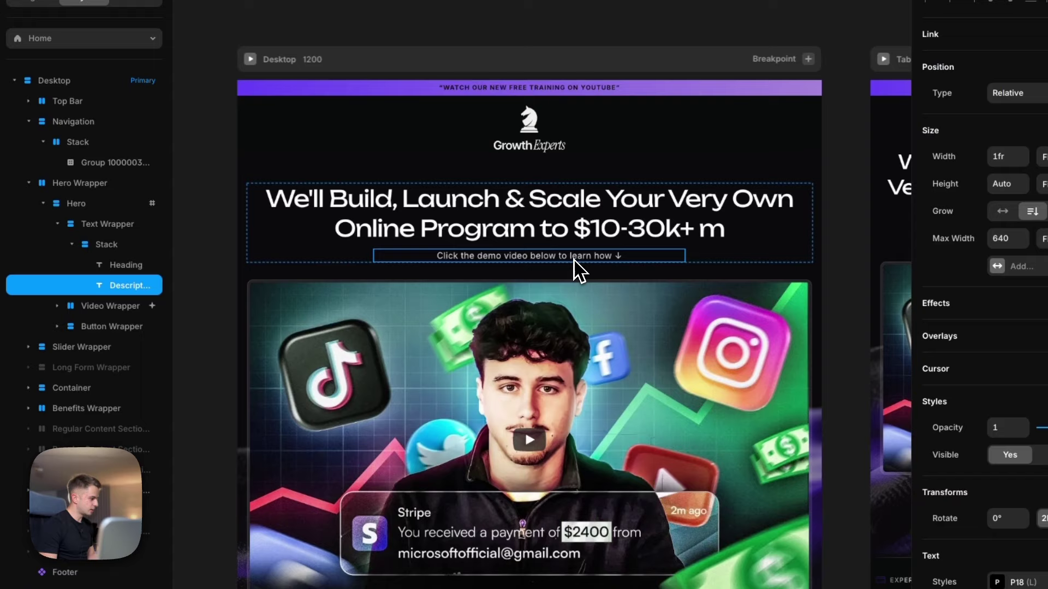
{"action": "key", "text": "super+x"}
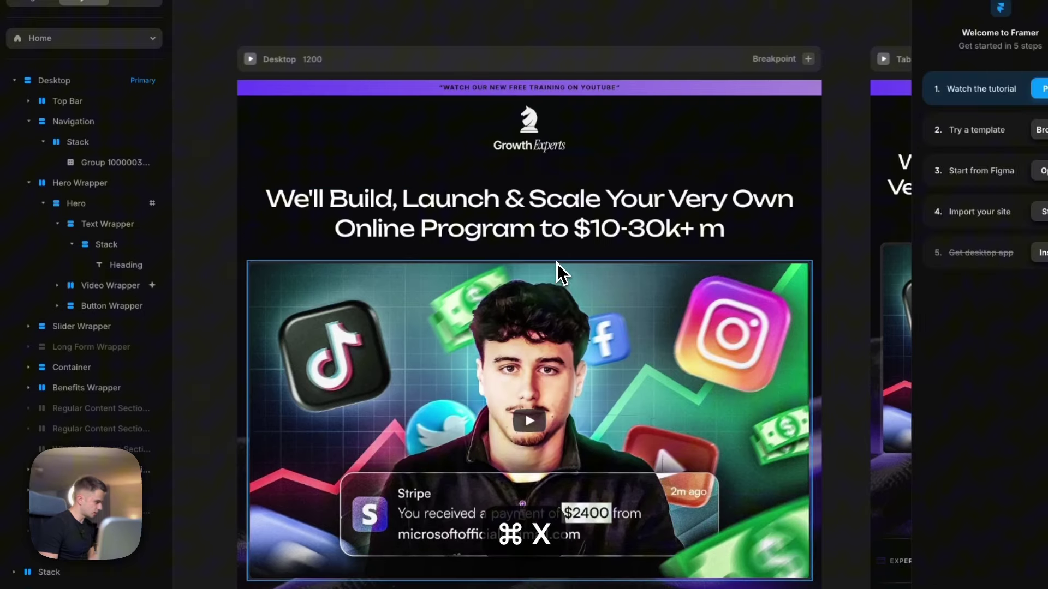
{"action": "left_click", "coordinate": [556, 264]}
{"action": "key", "text": "super+v"}
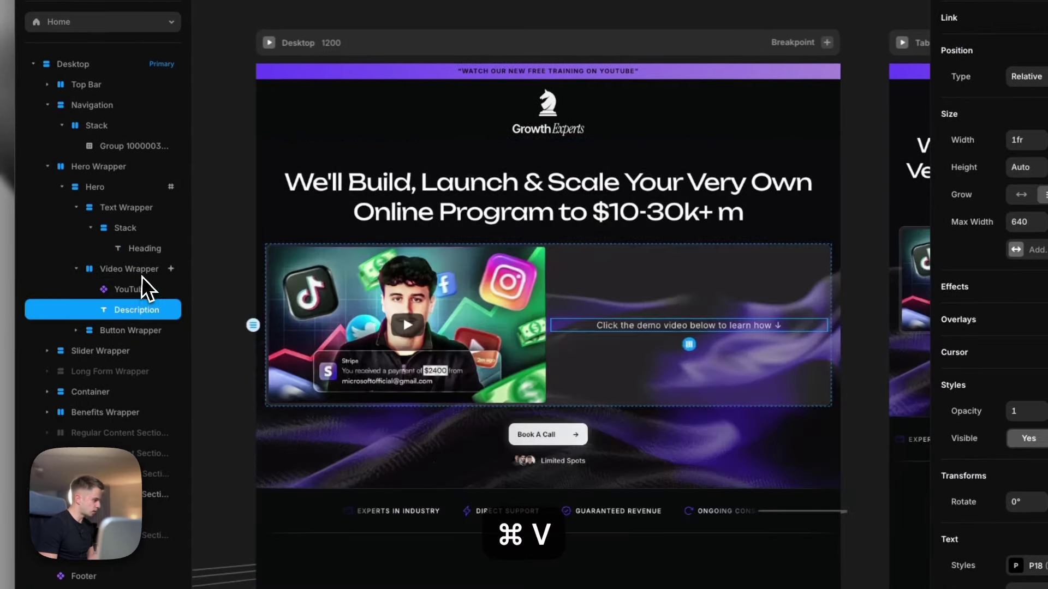
{"action": "key", "text": "Left"}
{"action": "left_click", "coordinate": [139, 270]}
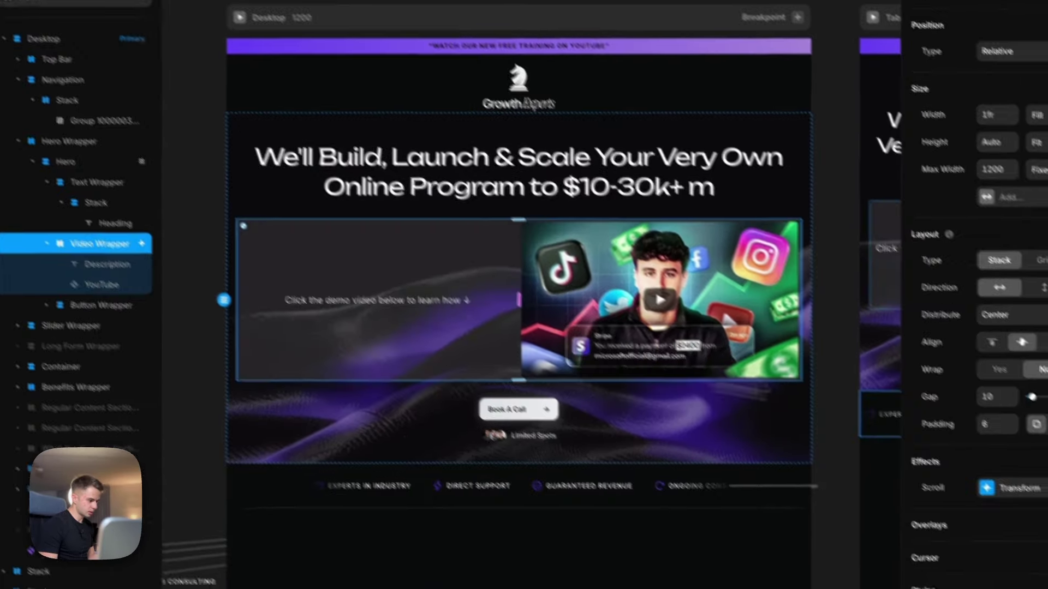
{"action": "left_click", "coordinate": [998, 251]}
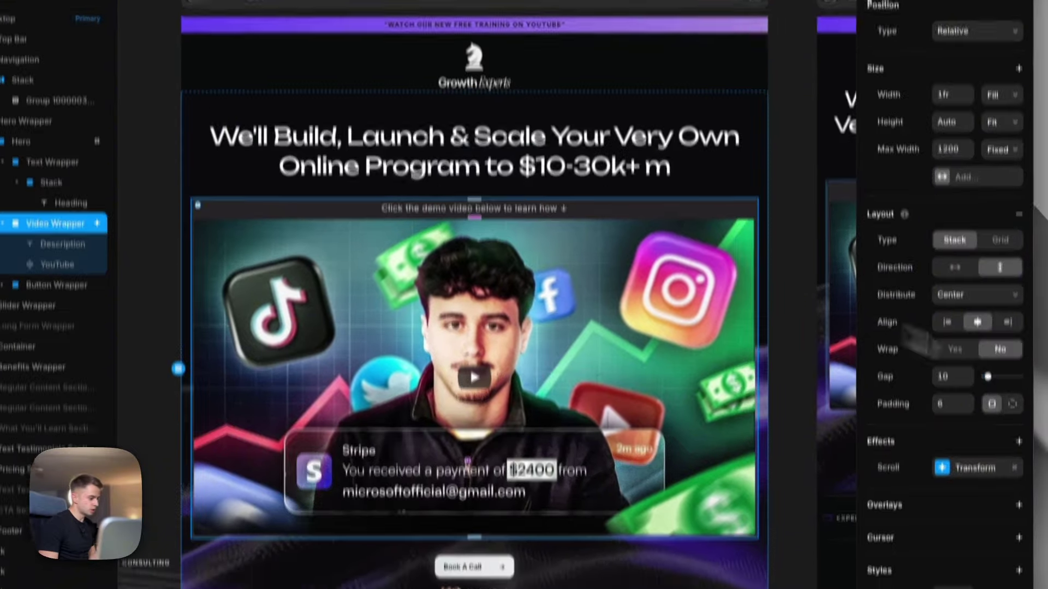
Step: Change the Video Wrapper's white fill to a purple gradient matching the top bar
{"action": "scroll", "coordinate": [974, 433], "scroll_direction": "down", "scroll_amount": 3}
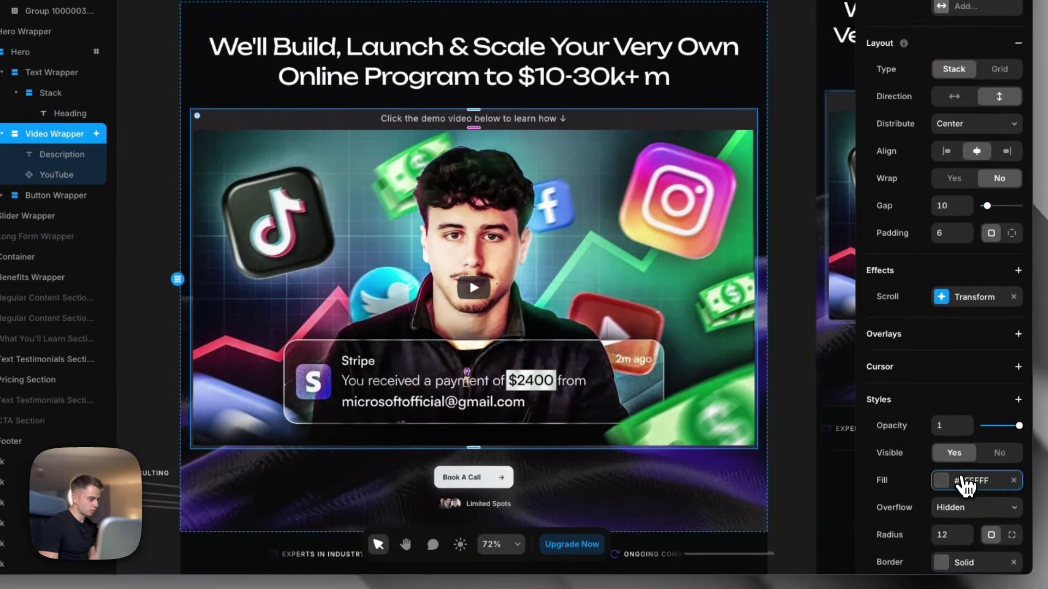
{"action": "left_click", "coordinate": [966, 491]}
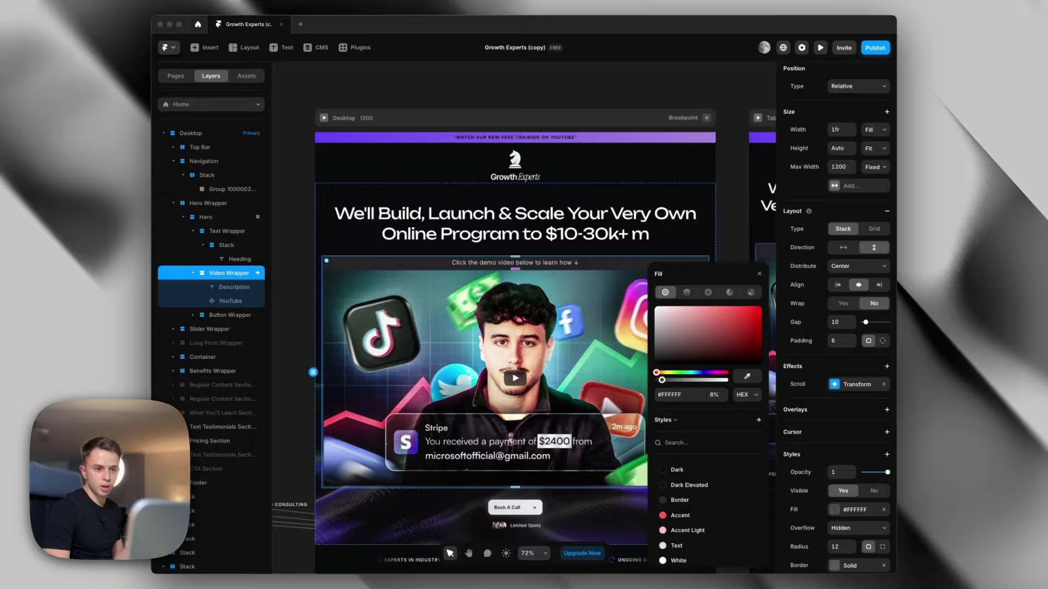
Step: Style the description above the video as bold uppercase text in #FFFFFF with 0.03 em letter spacing
{"action": "left_click", "coordinate": [513, 262]}
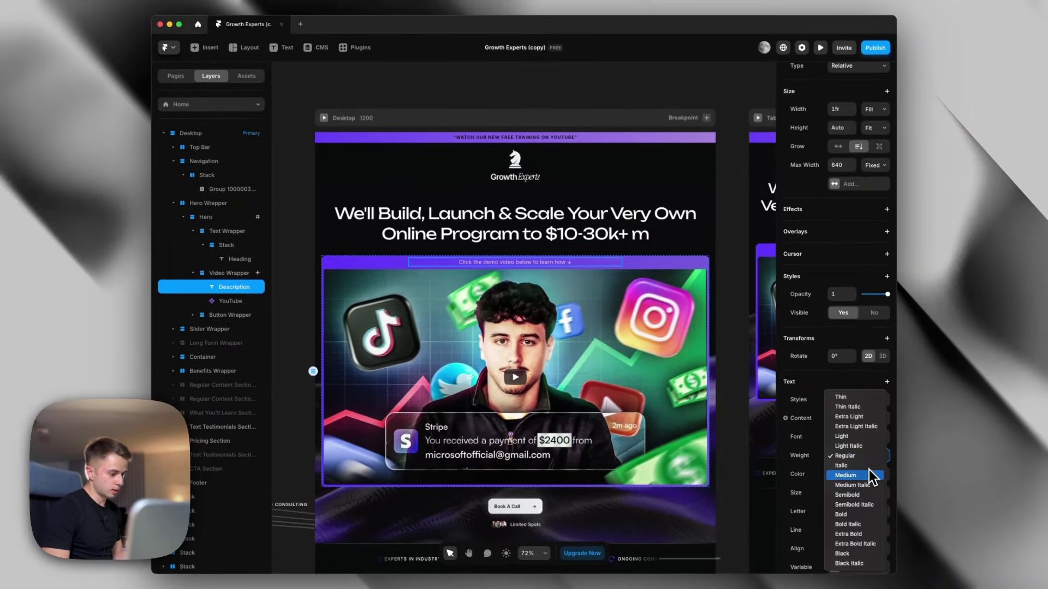
{"action": "scroll", "coordinate": [402, 332], "scroll_direction": "up", "scroll_amount": 2}
{"action": "scroll", "coordinate": [835, 327], "scroll_direction": "down", "scroll_amount": 2}
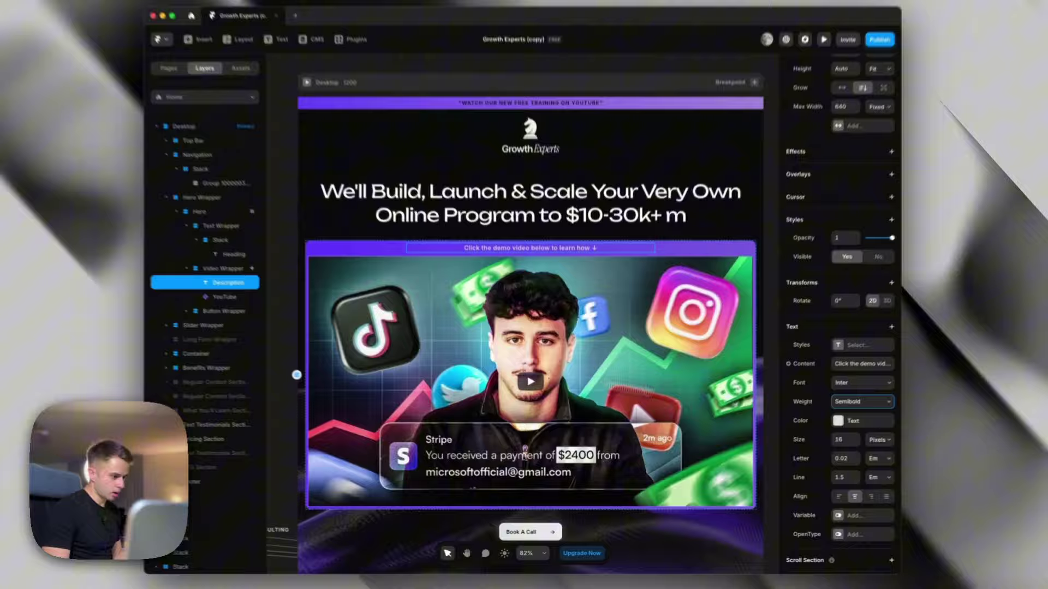
{"action": "left_click", "coordinate": [887, 329]}
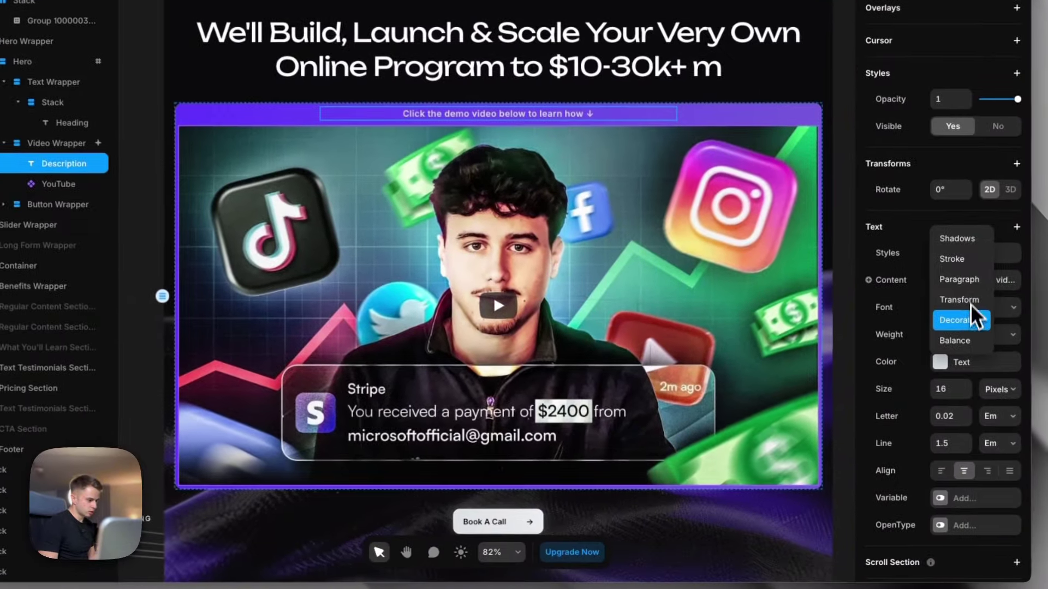
{"action": "left_click", "coordinate": [971, 300]}
{"action": "left_click", "coordinate": [973, 522]}
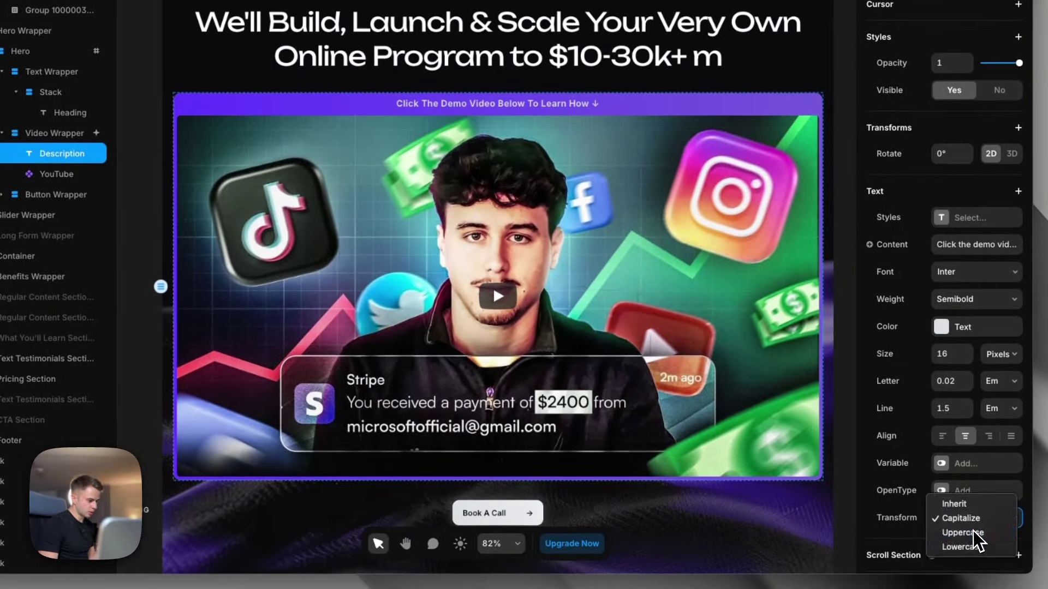
{"action": "left_click", "coordinate": [973, 532]}
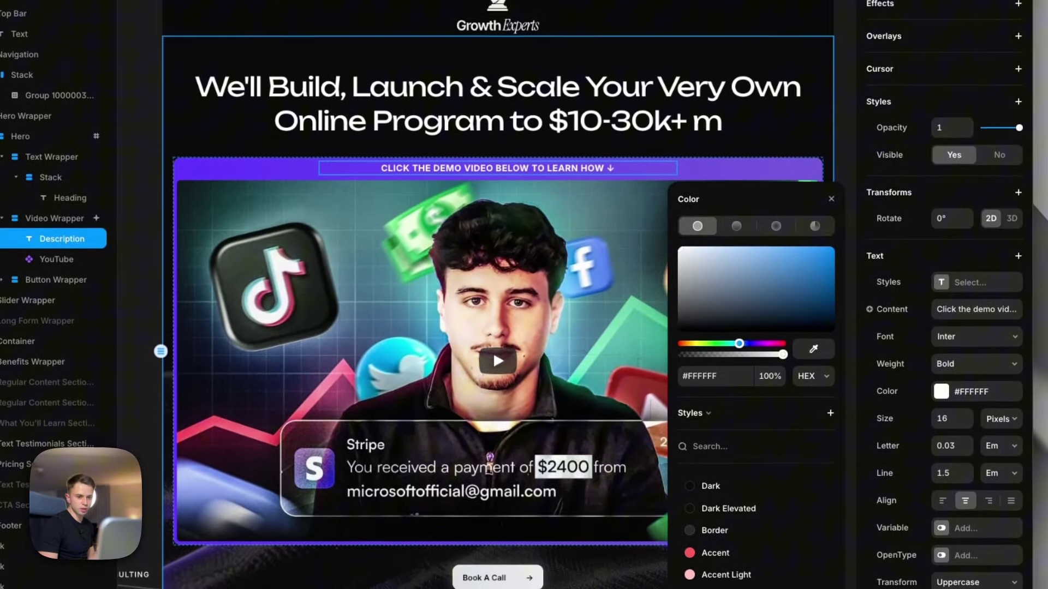
Step: Replace the description's text with "Watch the video below to see how 👇" and preview the page
{"action": "key", "text": "super+c"}
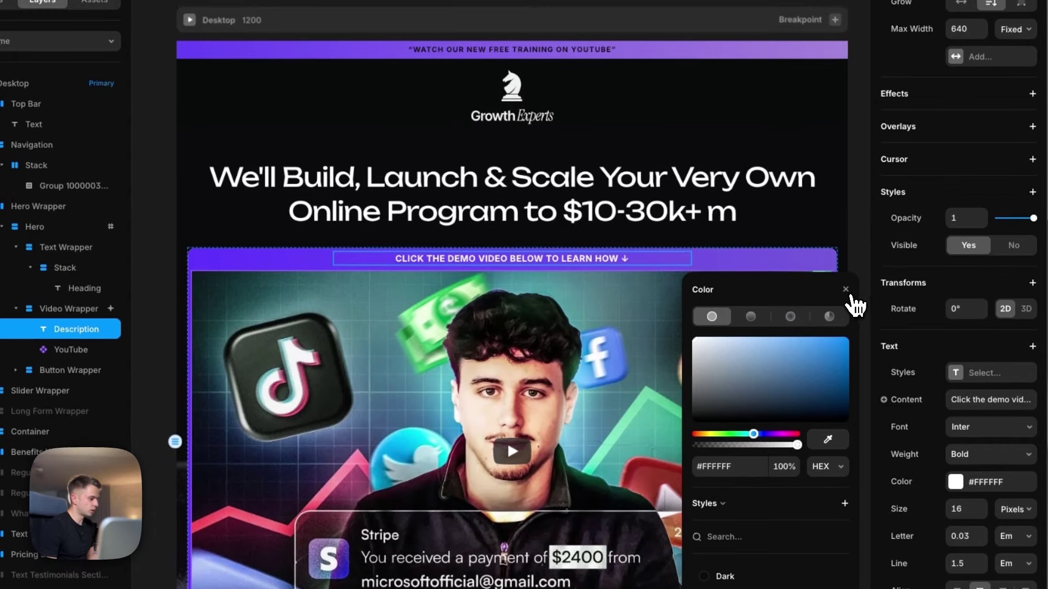
{"action": "left_click", "coordinate": [845, 289]}
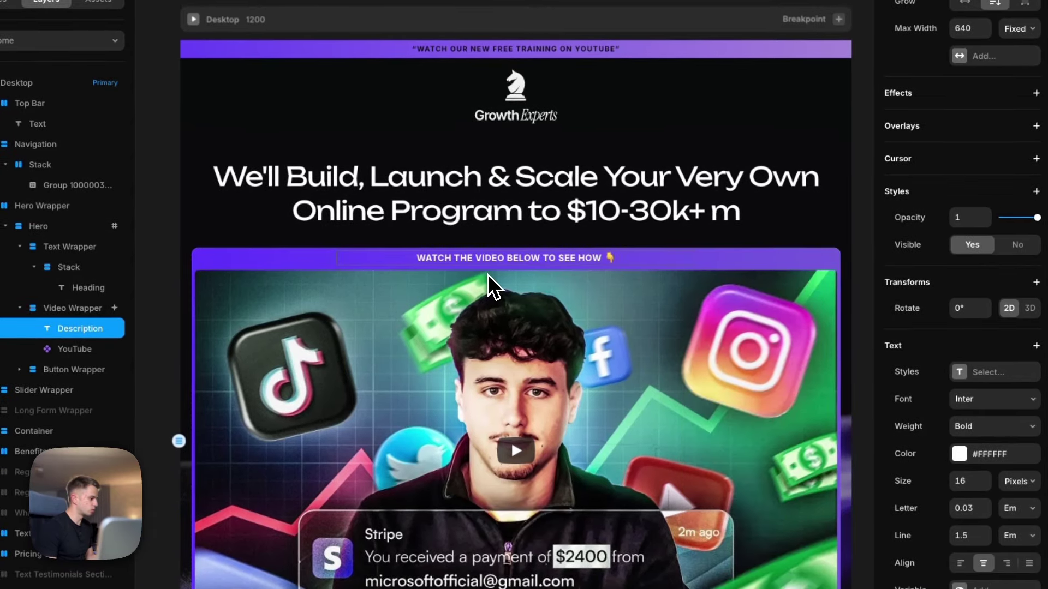
{"action": "key", "text": "Escape"}
{"action": "key", "text": "Escape"}
{"action": "key", "text": "super+p"}
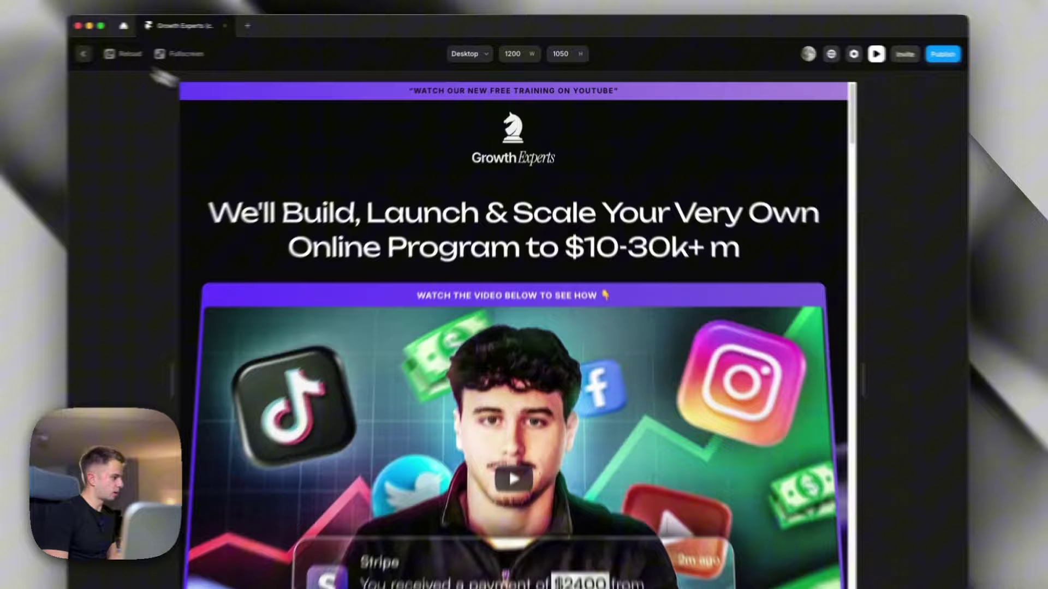
{"action": "key", "text": "Escape"}
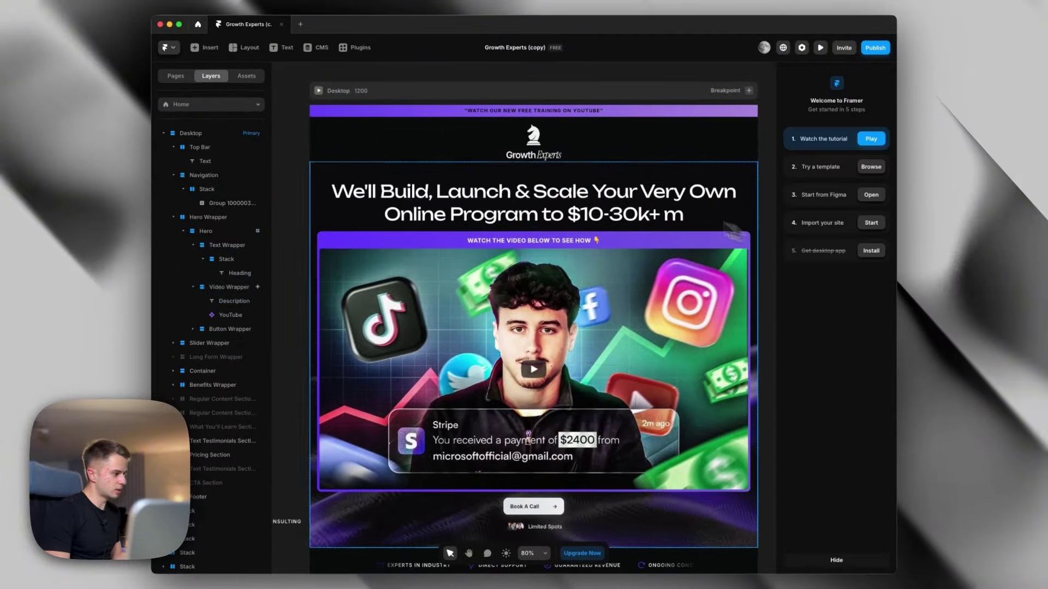
Step: Paste the "Busy Skilled Online Creators..." tag frame into the hero heading's stack
{"action": "left_click", "coordinate": [572, 212]}
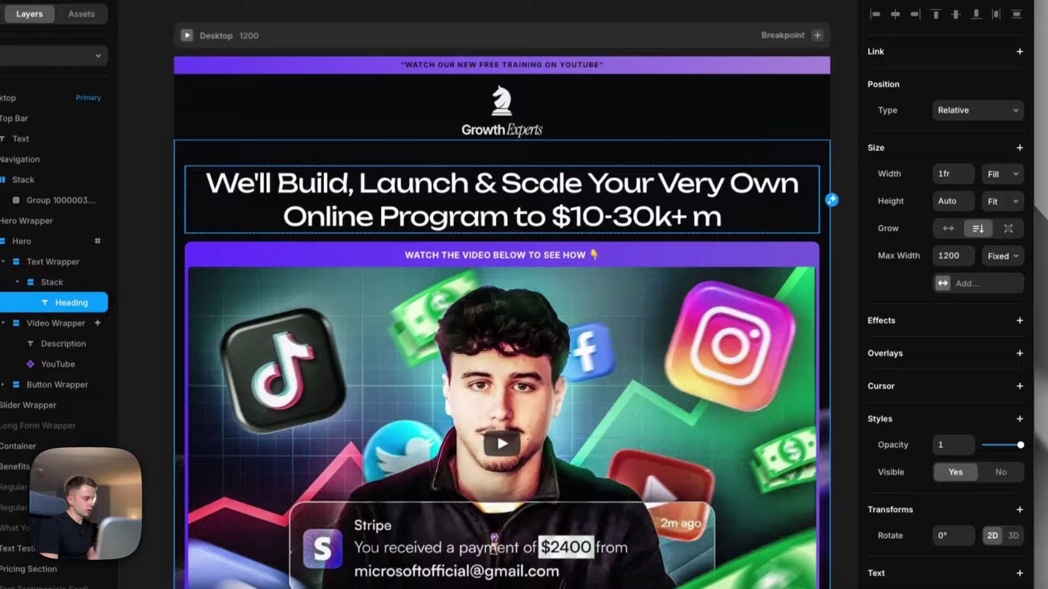
{"action": "key", "text": "super+v"}
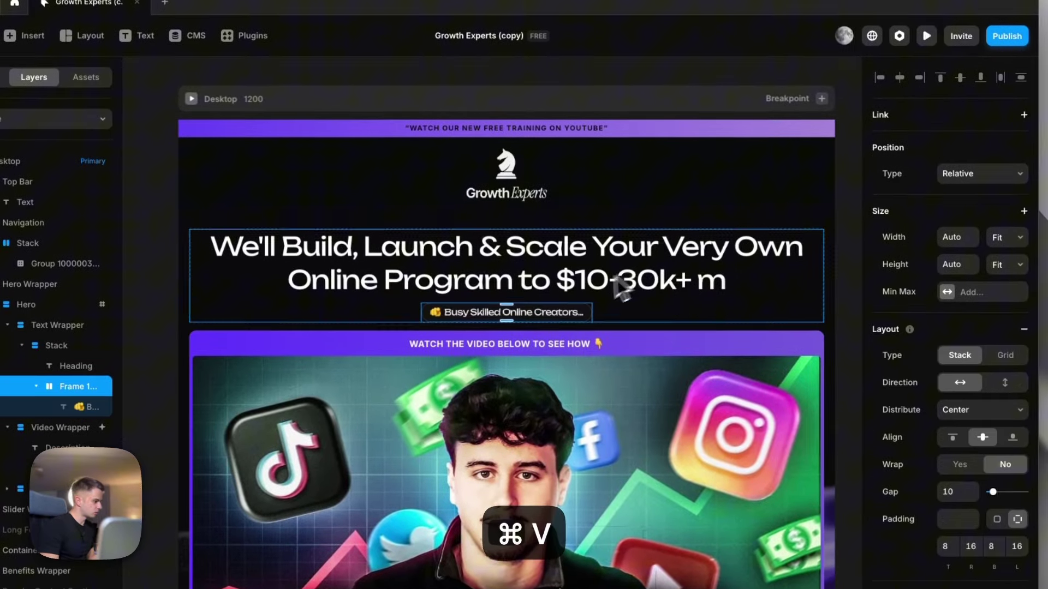
Step: Move the "Busy Skilled Online Creators..." tag above the heading in the hero text stack
{"action": "left_click_drag", "start_coordinate": [586, 319], "coordinate": [606, 259]}
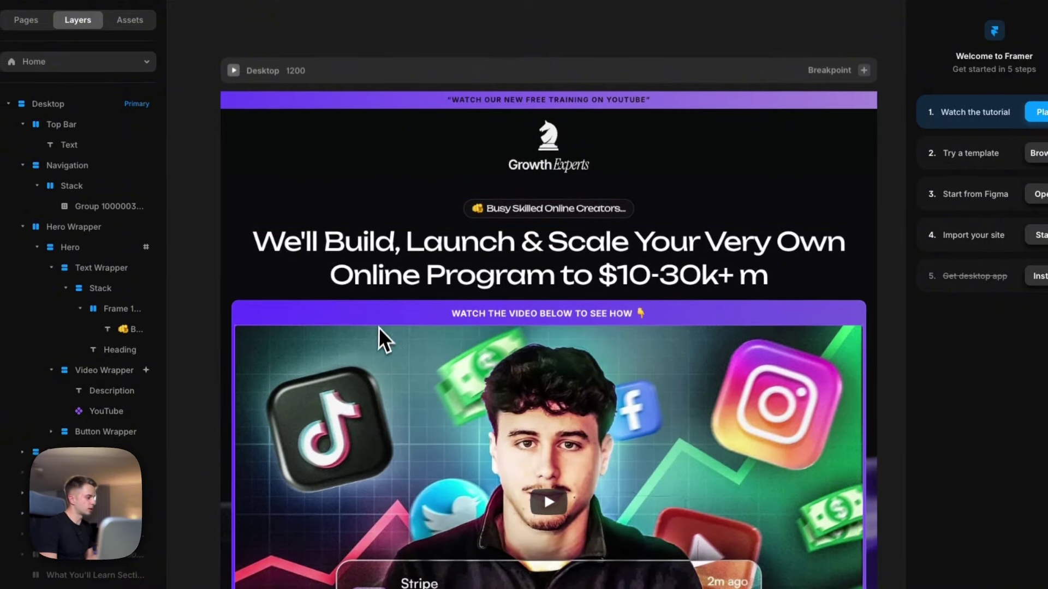
{"action": "scroll", "coordinate": [529, 350], "scroll_direction": "left", "scroll_amount": 2}
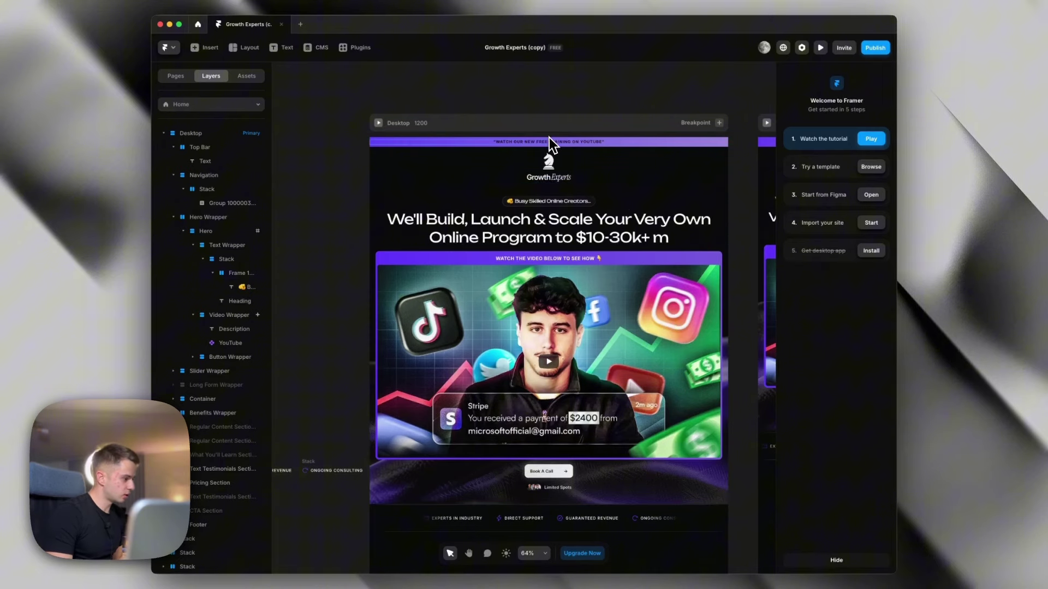
Step: Remove the image fill from the Hero Wrapper
{"action": "scroll", "coordinate": [549, 140], "scroll_direction": "down", "scroll_amount": 3}
{"action": "scroll", "coordinate": [549, 148], "scroll_direction": "up", "scroll_amount": 5}
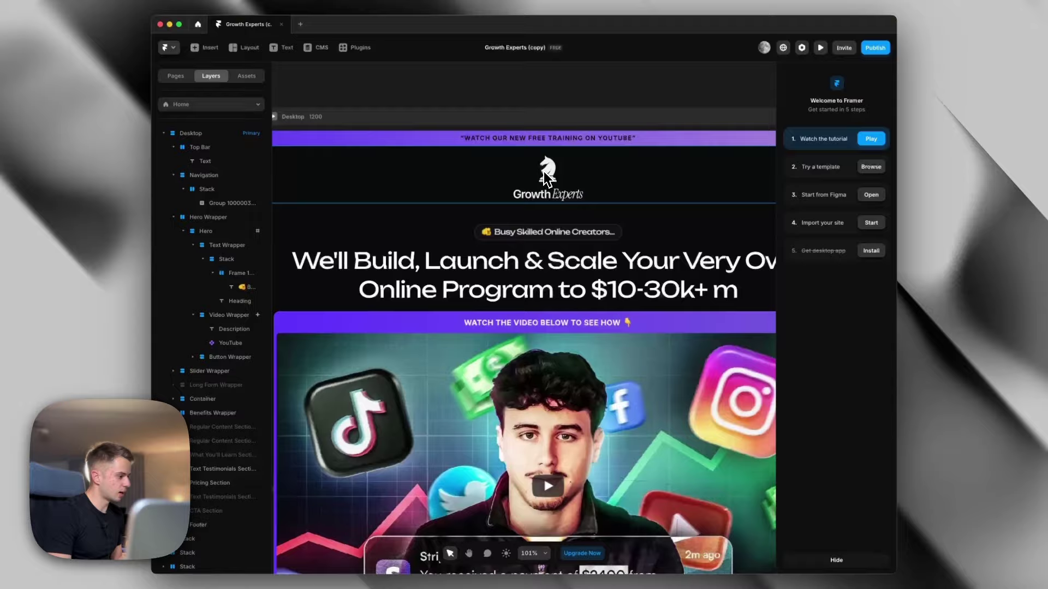
{"action": "scroll", "coordinate": [545, 171], "scroll_direction": "down", "scroll_amount": 3}
{"action": "scroll", "coordinate": [603, 171], "scroll_direction": "down", "scroll_amount": 2}
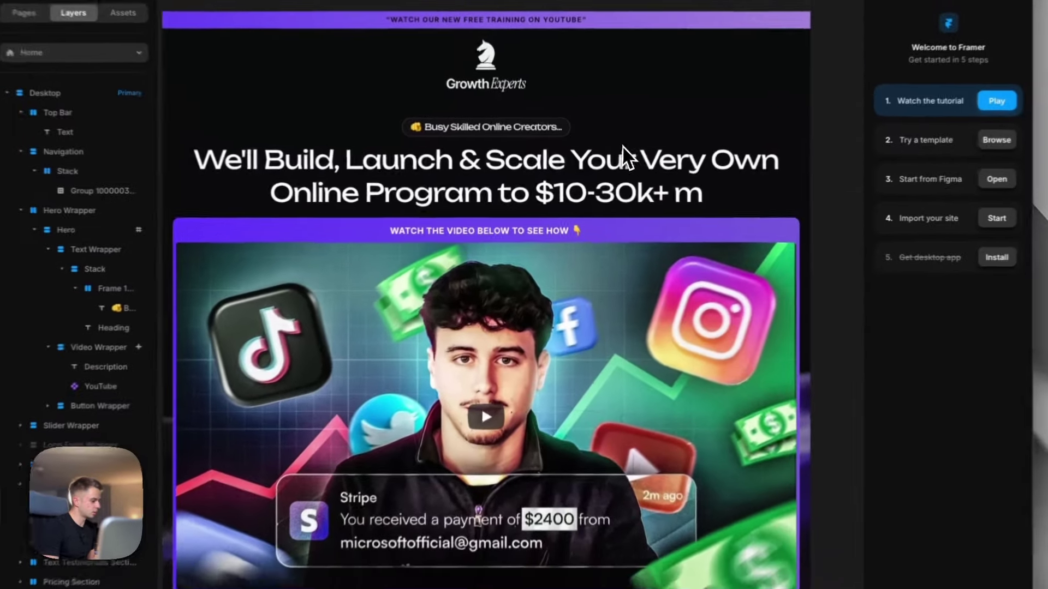
{"action": "scroll", "coordinate": [622, 146], "scroll_direction": "down", "scroll_amount": 1}
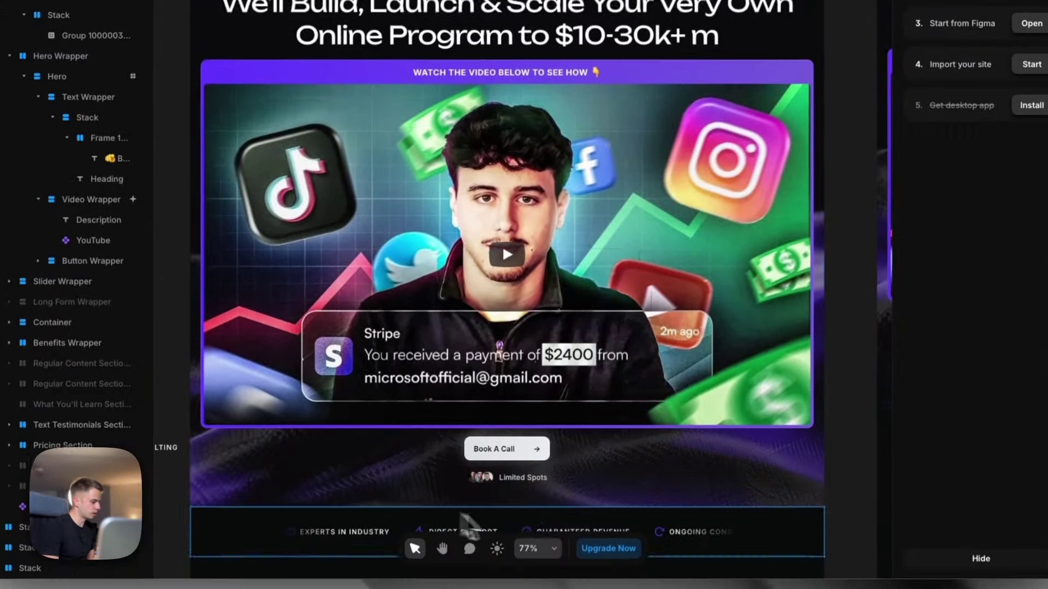
{"action": "left_click", "coordinate": [673, 435]}
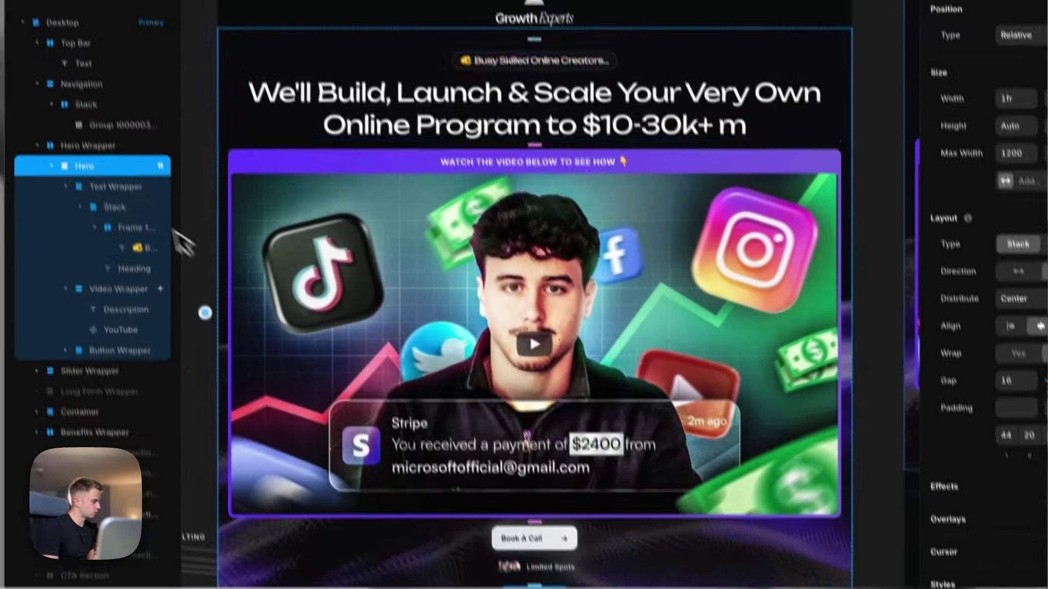
{"action": "left_click", "coordinate": [60, 52]}
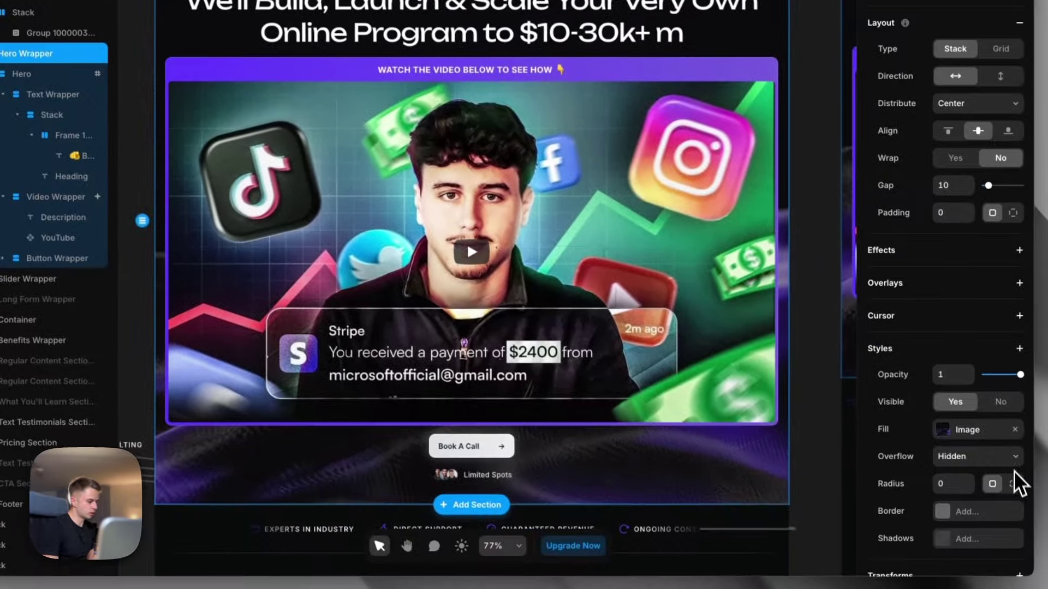
{"action": "left_click", "coordinate": [1014, 430]}
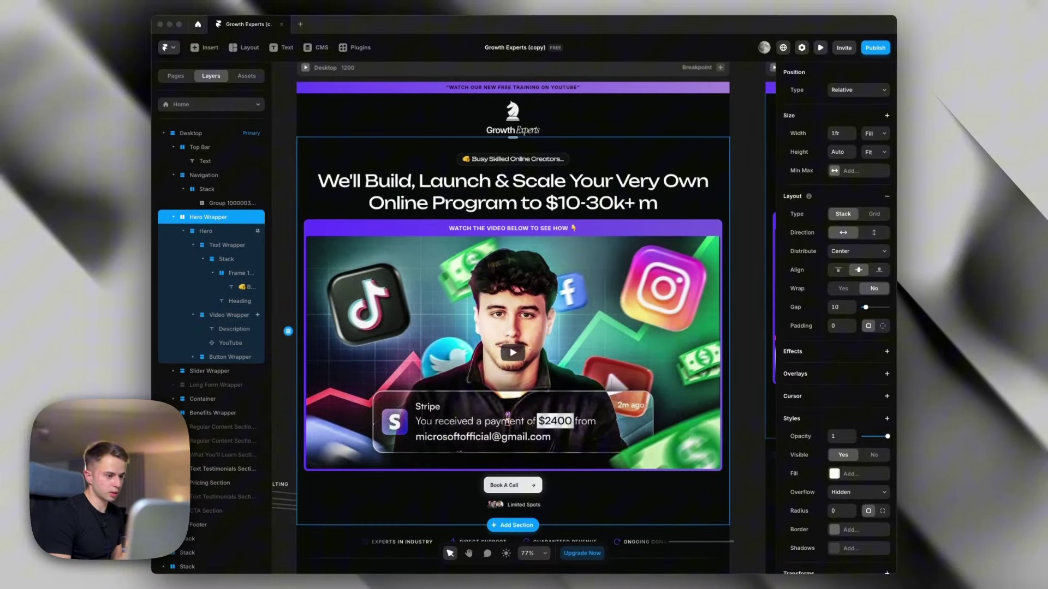
Step: Paste the checkered background frame into the Hero Wrapper
{"action": "key", "text": "super+x"}
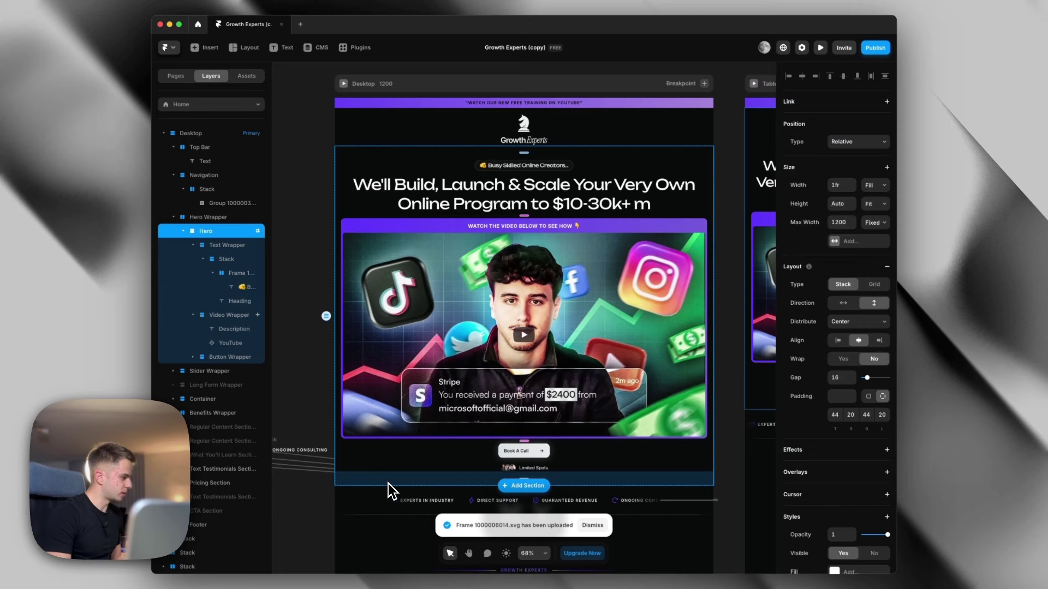
{"action": "left_click", "coordinate": [221, 220]}
{"action": "key", "text": "super+v"}
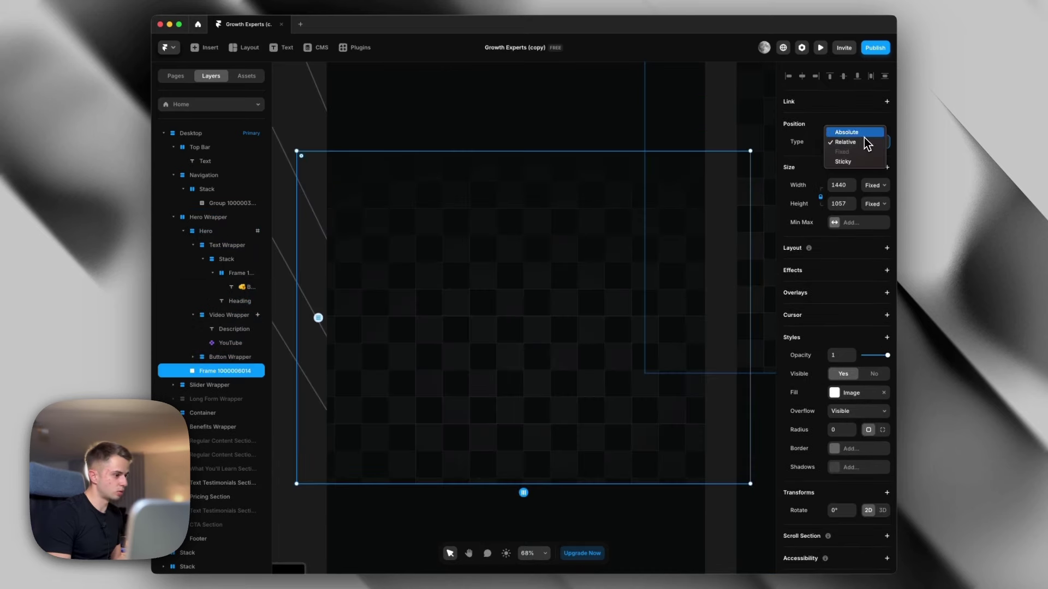
Step: Position the checkered frame absolutely with a bottom offset of 0 and centre it horizontally in the Hero Wrapper
{"action": "left_click", "coordinate": [857, 132]}
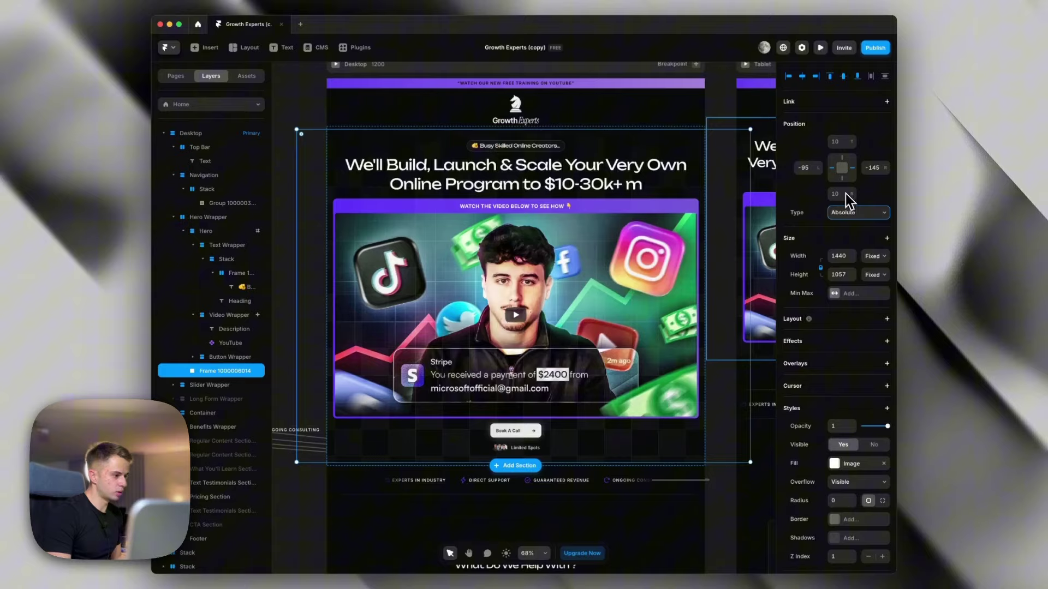
{"action": "left_click", "coordinate": [840, 193]}
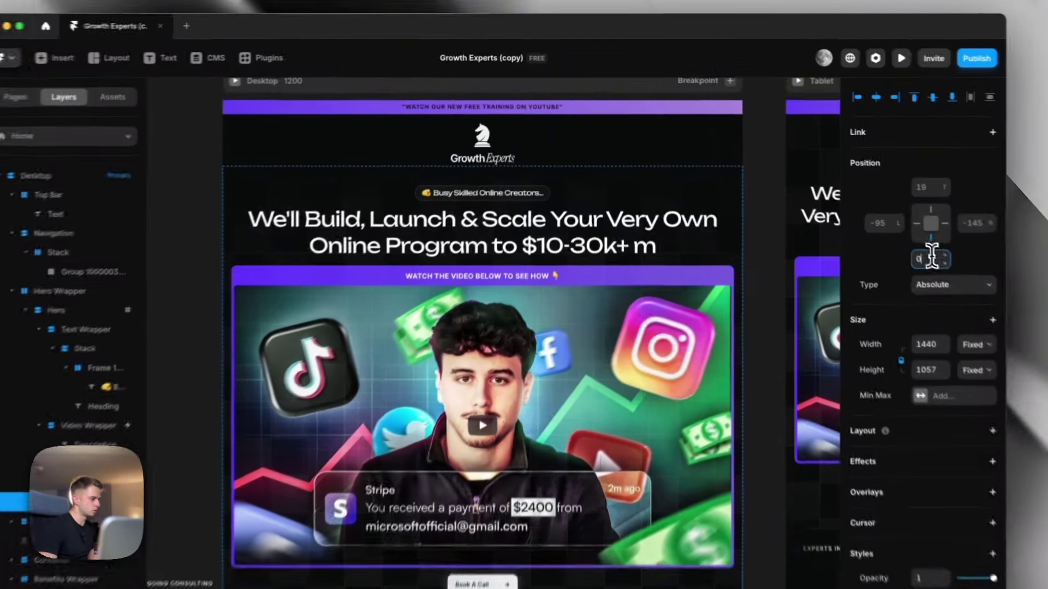
{"action": "key", "text": "Return"}
{"action": "left_click", "coordinate": [801, 76]}
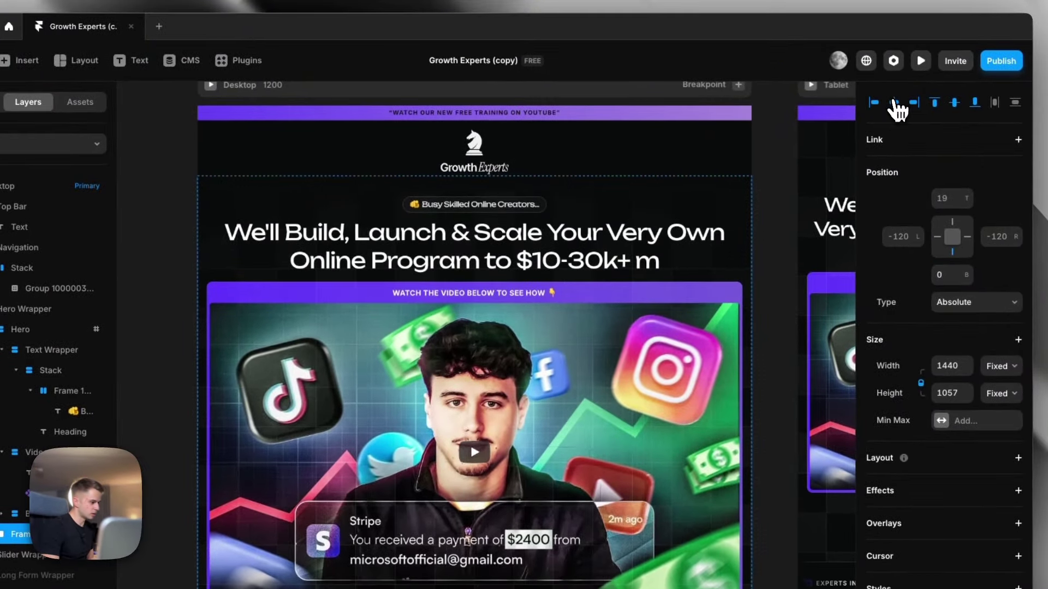
Step: Make the checkered frame's width relative and lower its Z index to 0
{"action": "left_click", "coordinate": [999, 366]}
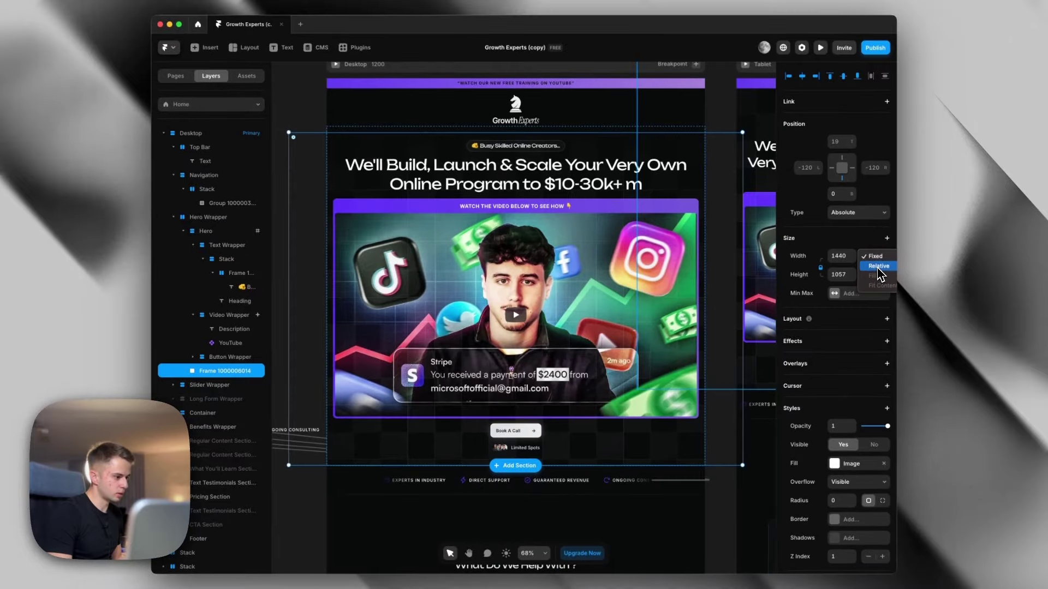
{"action": "left_click", "coordinate": [876, 267]}
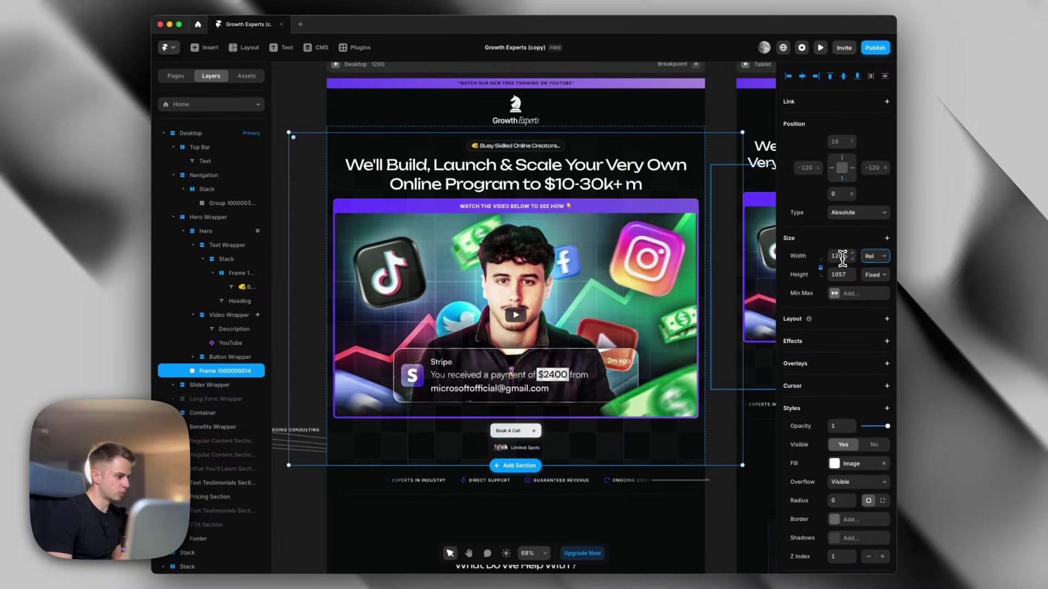
{"action": "left_click", "coordinate": [836, 256]}
{"action": "scroll", "coordinate": [835, 252], "scroll_direction": "down", "scroll_amount": 3}
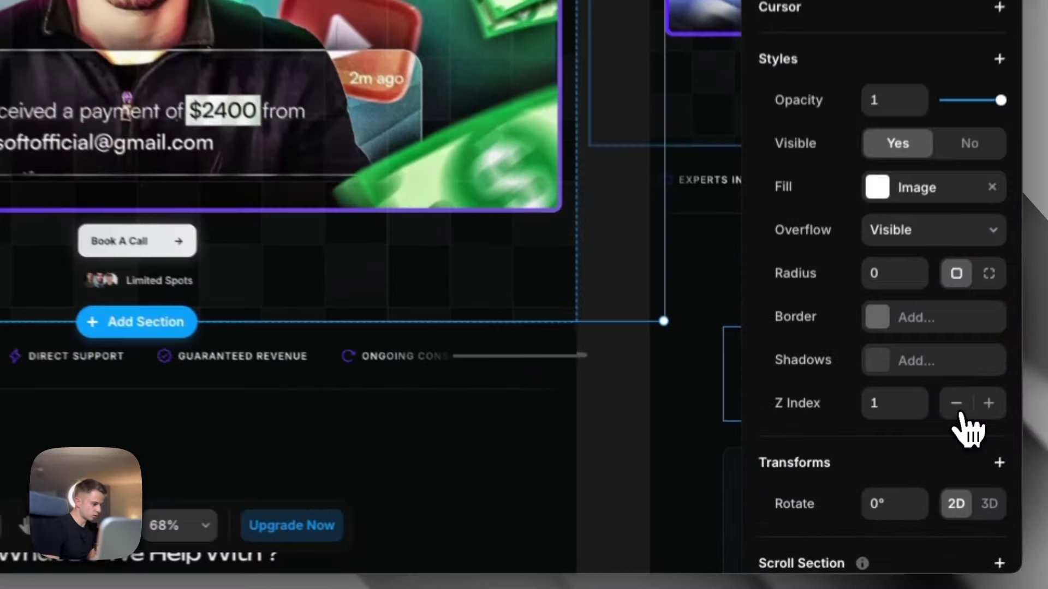
{"action": "left_click", "coordinate": [868, 556]}
{"action": "left_click", "coordinate": [603, 400]}
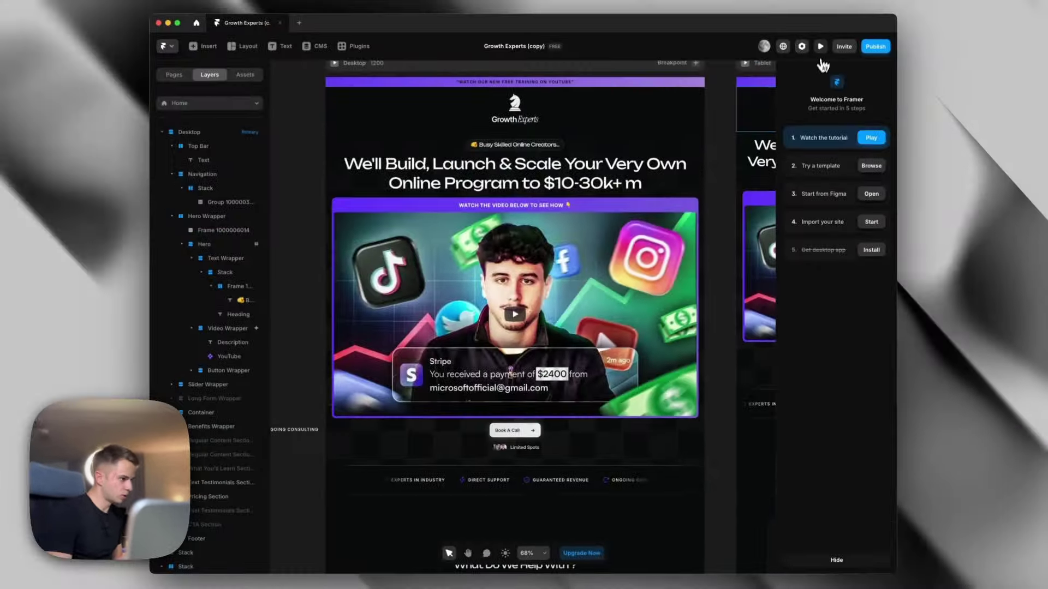
Step: Preview the page to check the checkered background behind the hero section, and return to the canvas
{"action": "left_click", "coordinate": [820, 47]}
{"action": "scroll", "coordinate": [807, 329], "scroll_direction": "down", "scroll_amount": 3}
{"action": "scroll", "coordinate": [676, 306], "scroll_direction": "up", "scroll_amount": 4}
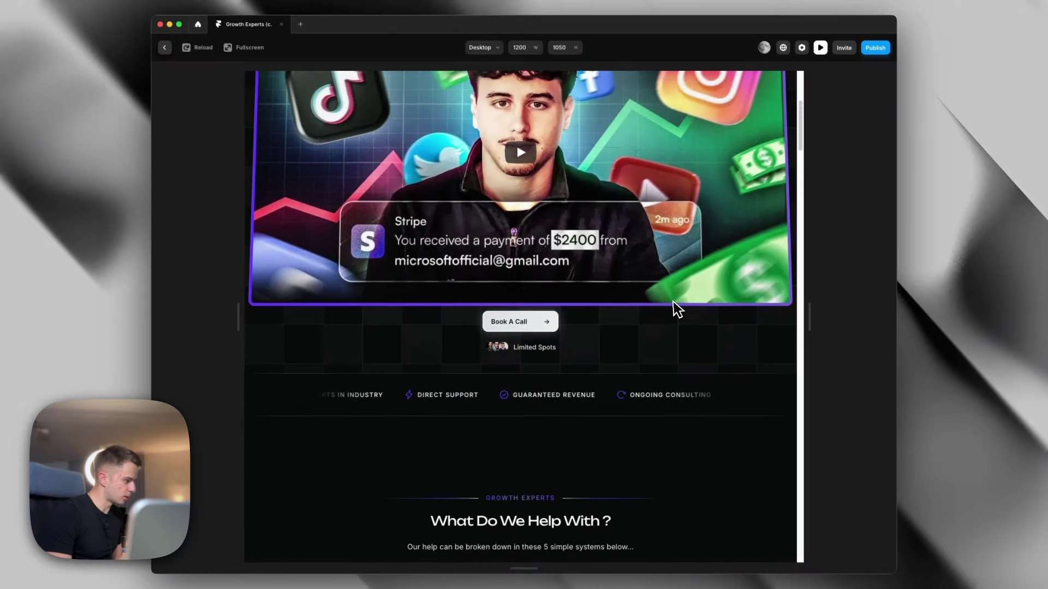
{"action": "scroll", "coordinate": [457, 394], "scroll_direction": "up", "scroll_amount": 5}
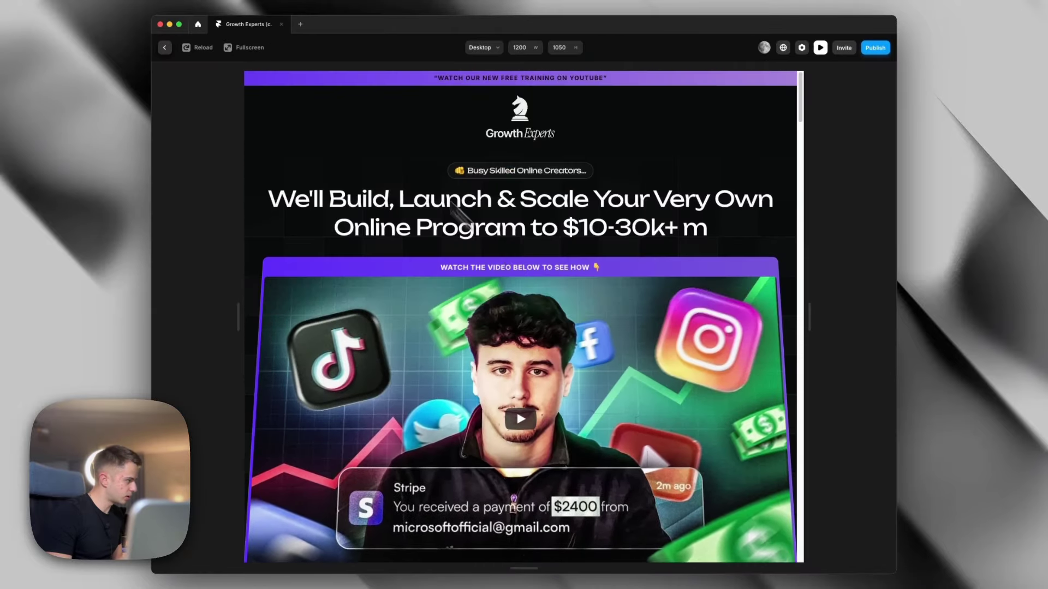
{"action": "left_click", "coordinate": [164, 48]}
{"action": "scroll", "coordinate": [600, 350], "scroll_direction": "up", "scroll_amount": 1}
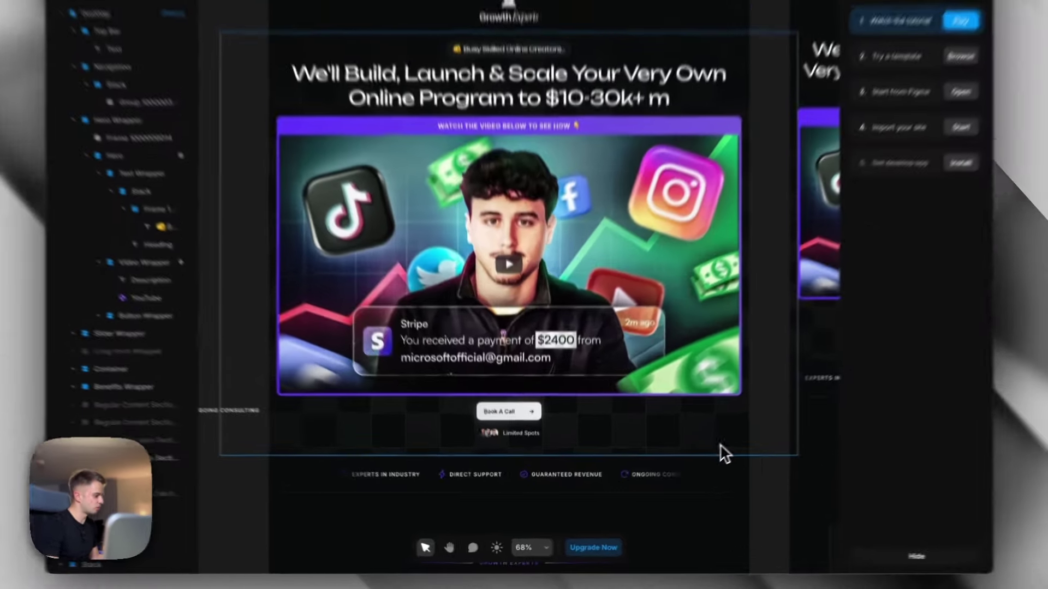
Step: Paste the light-ray background frame into the Desktop breakpoint
{"action": "left_click", "coordinate": [590, 440]}
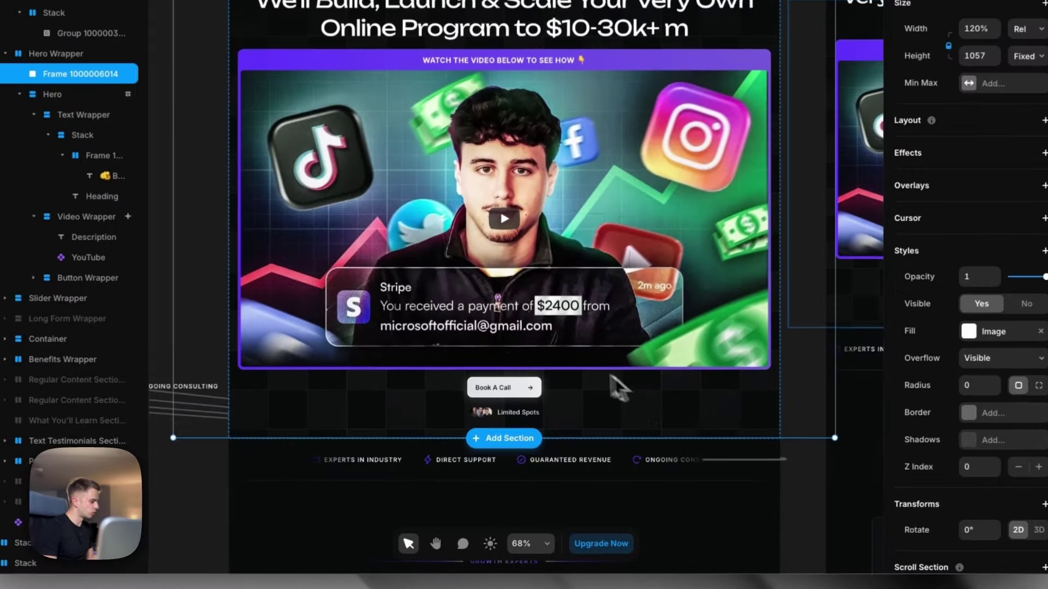
{"action": "scroll", "coordinate": [376, 262], "scroll_direction": "up", "scroll_amount": 1}
{"action": "left_click", "coordinate": [371, 85]}
{"action": "key", "text": "super+v"}
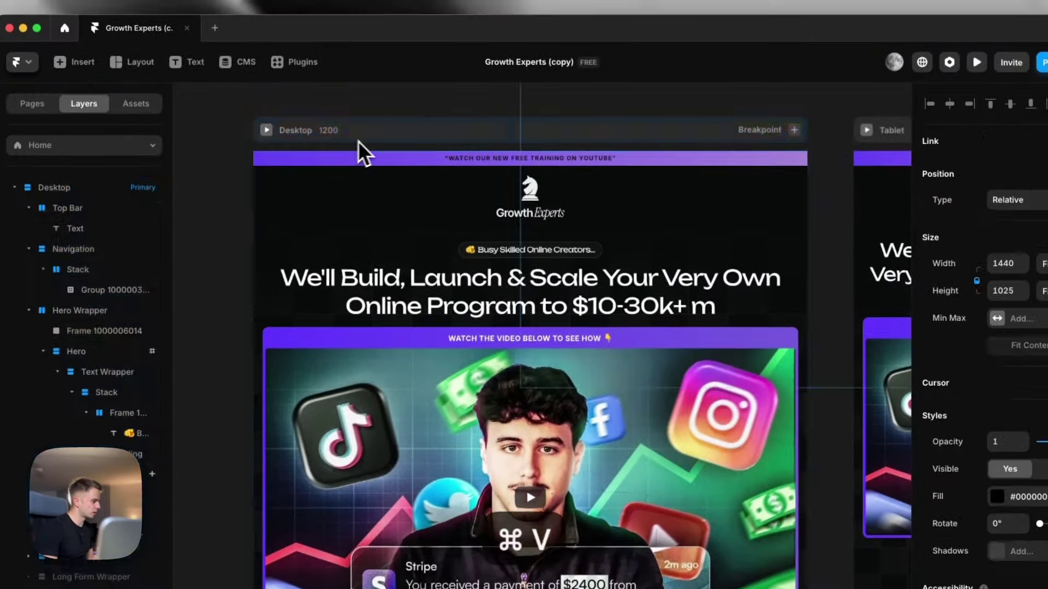
Step: Set the light-ray frame's position type to Absolute with a top offset of 0
{"action": "left_click", "coordinate": [1004, 201]}
{"action": "left_click", "coordinate": [981, 186]}
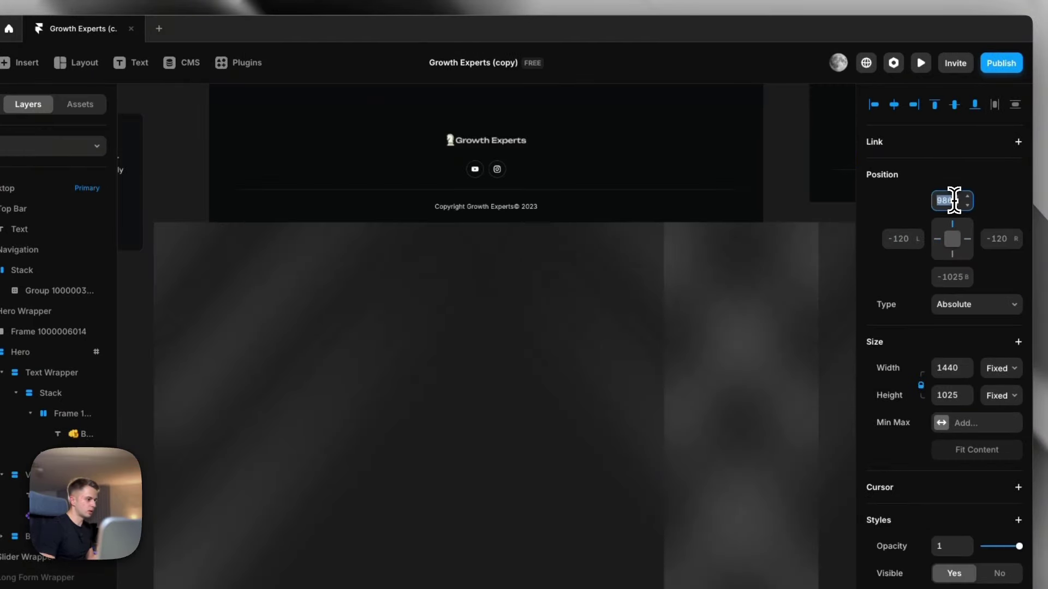
{"action": "key", "text": "Return"}
{"action": "scroll", "coordinate": [723, 220], "scroll_direction": "up", "scroll_amount": 20}
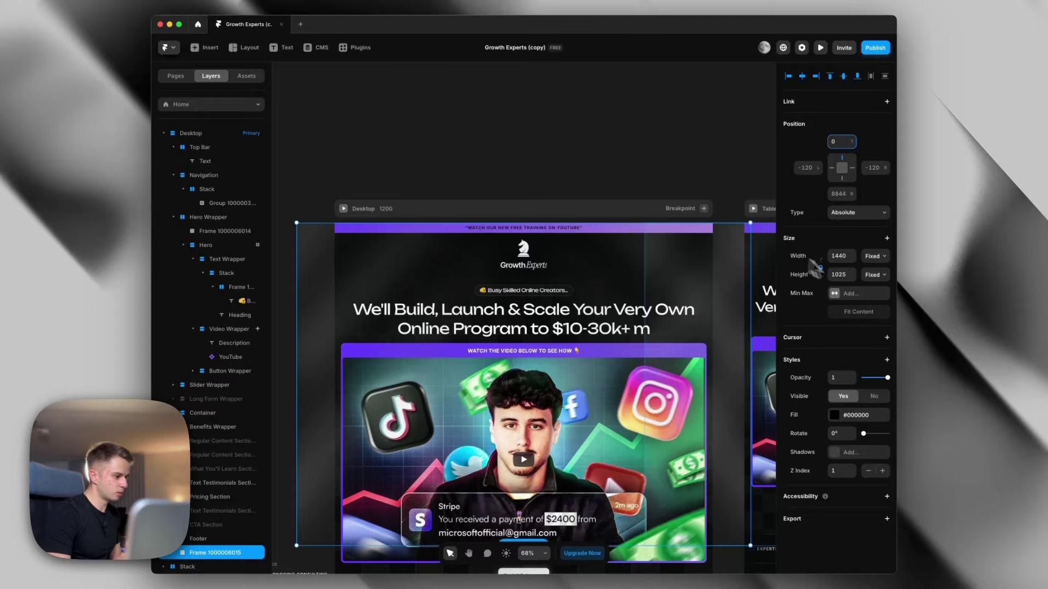
Step: Set the light-ray frame's width to a relative 100%
{"action": "left_click", "coordinate": [874, 256]}
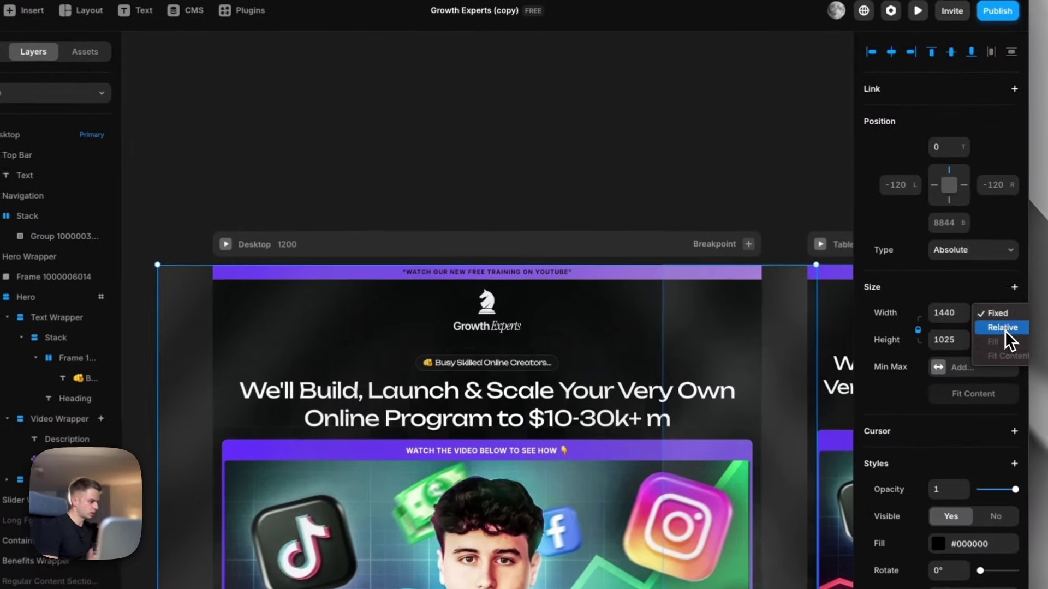
{"action": "left_click", "coordinate": [879, 269]}
{"action": "left_click", "coordinate": [952, 314]}
{"action": "type", "text": "100"}
{"action": "key", "text": "Return"}
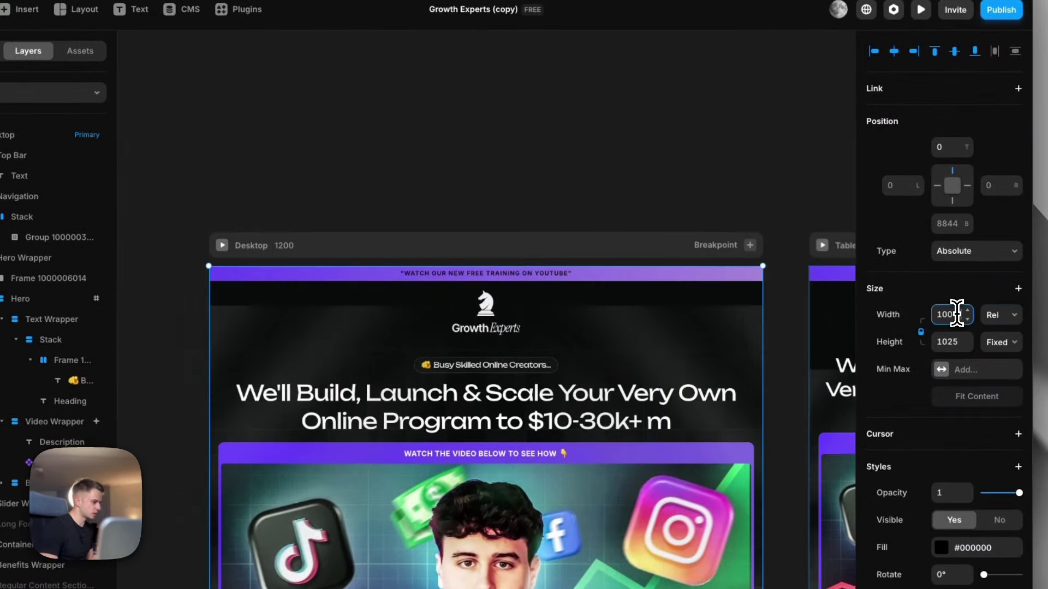
{"action": "left_click", "coordinate": [629, 164]}
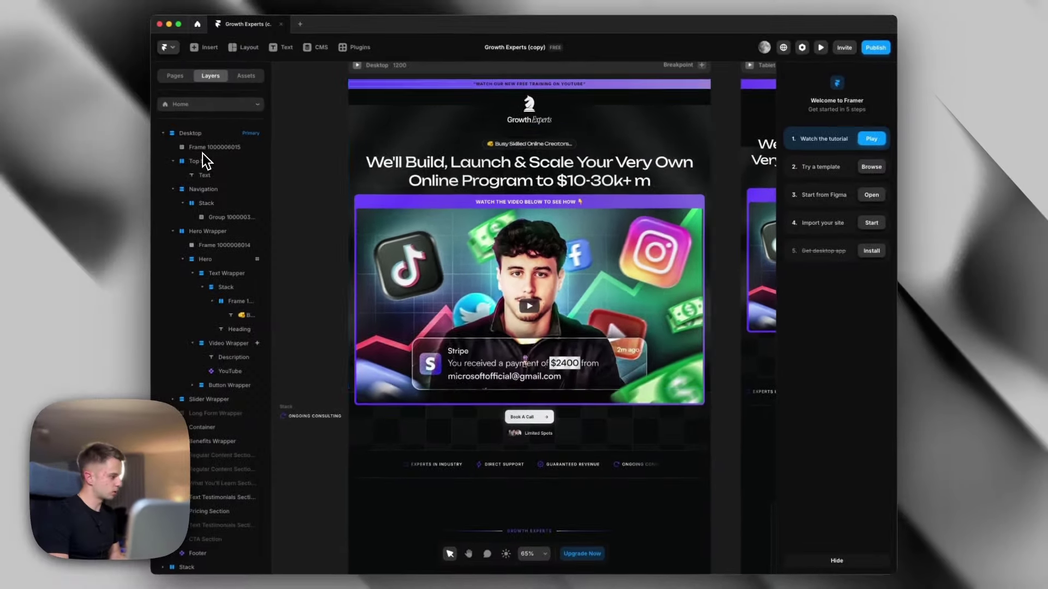
Step: Open the "Book A Call" button component and change the primary variant's fill to a purple linear gradient
{"action": "left_click", "coordinate": [223, 231]}
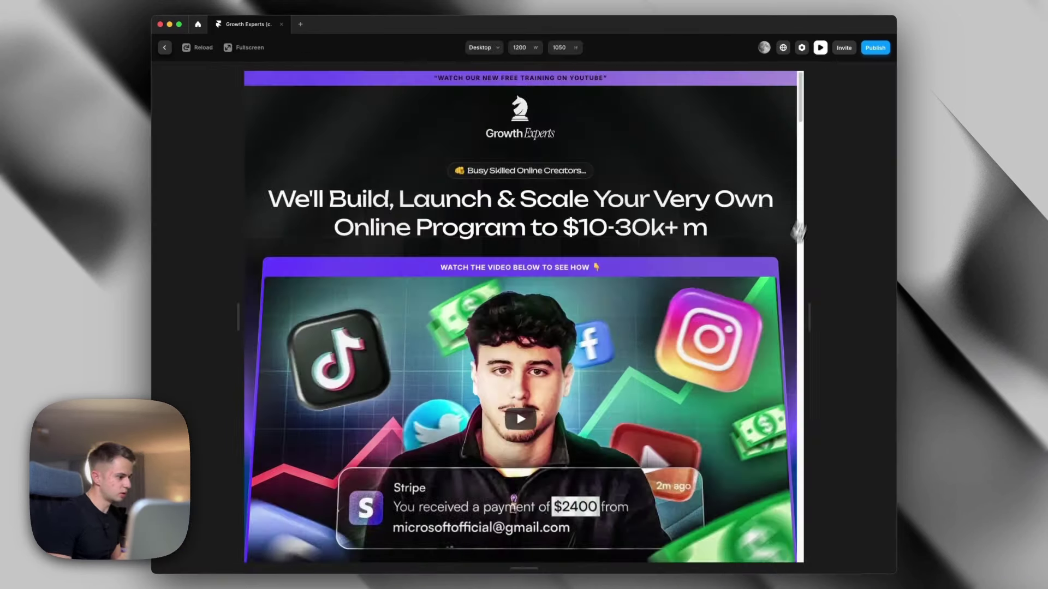
{"action": "left_click", "coordinate": [540, 396]}
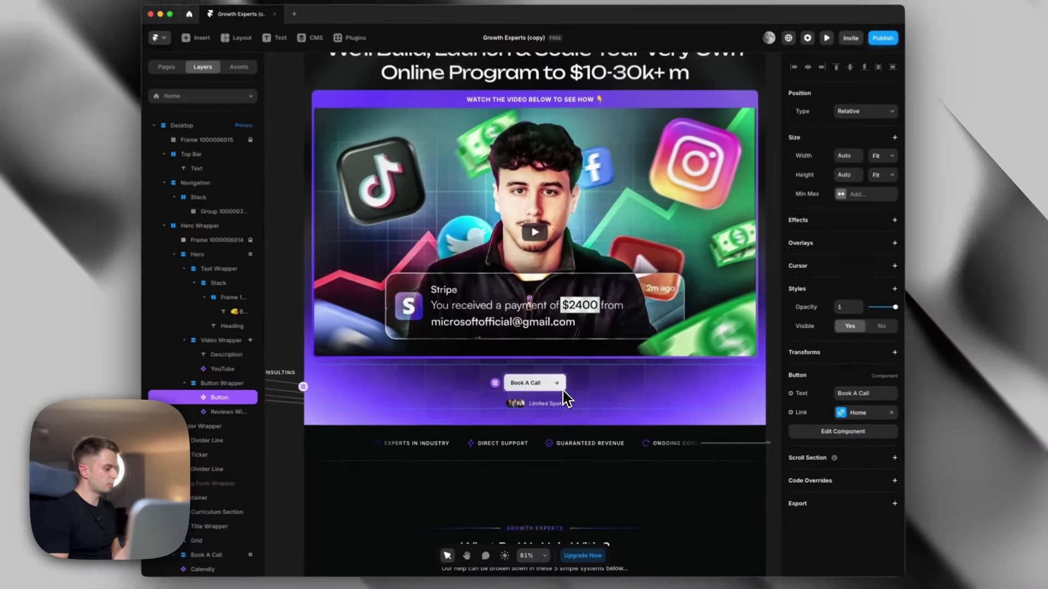
{"action": "scroll", "coordinate": [556, 391], "scroll_direction": "up", "scroll_amount": 2}
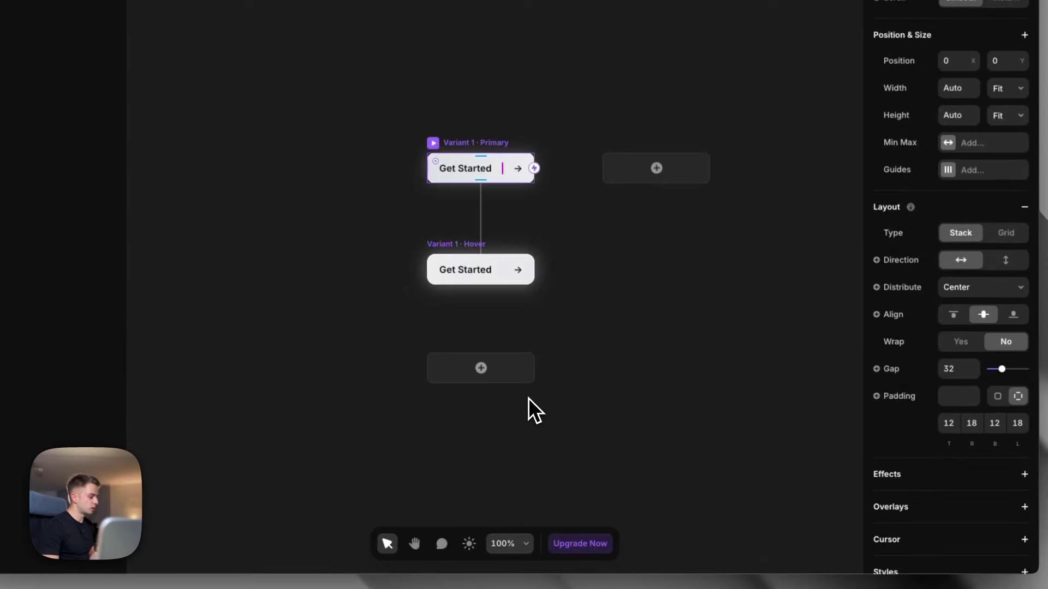
{"action": "scroll", "coordinate": [928, 412], "scroll_direction": "down", "scroll_amount": 3}
{"action": "scroll", "coordinate": [969, 415], "scroll_direction": "down", "scroll_amount": 3}
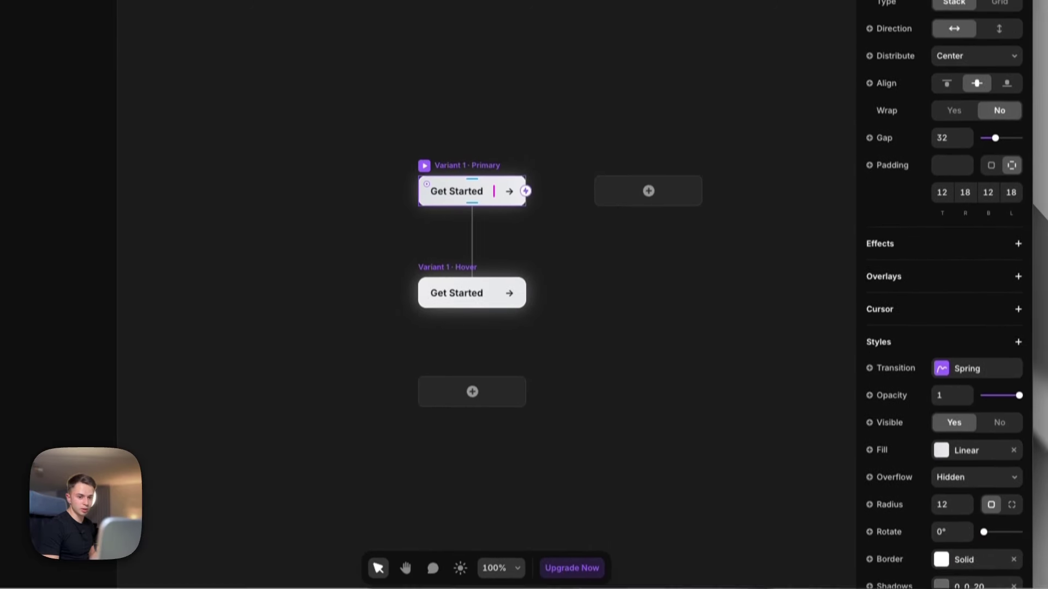
{"action": "key", "text": "super+c"}
{"action": "left_click", "coordinate": [1001, 486]}
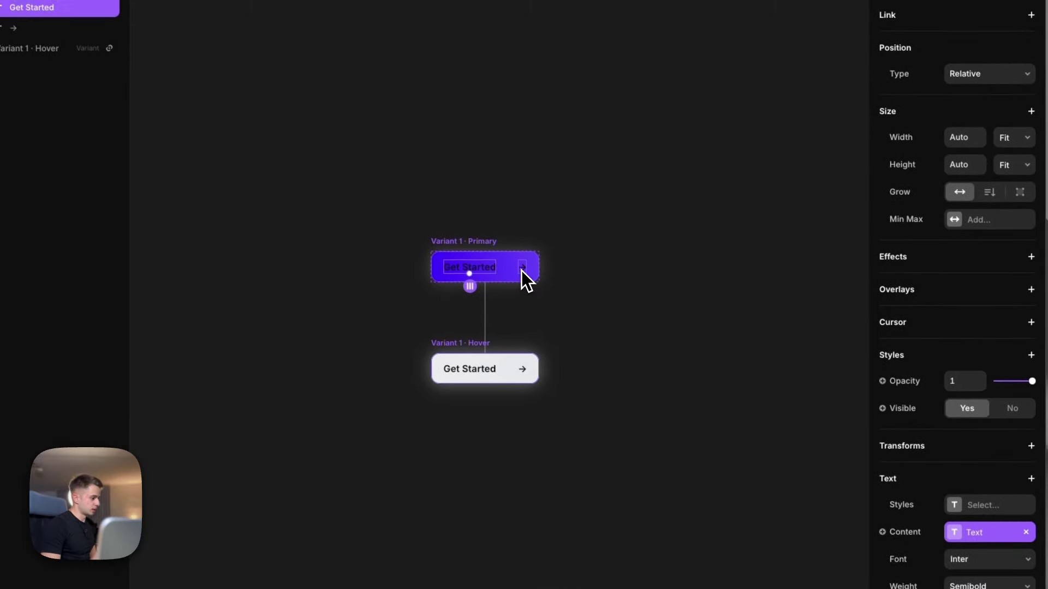
Step: Change the colour of the primary variant's "Get Started" text and arrow to the White style
{"action": "scroll", "coordinate": [995, 440], "scroll_direction": "down", "scroll_amount": 3}
{"action": "scroll", "coordinate": [982, 328], "scroll_direction": "down", "scroll_amount": 3}
{"action": "left_click", "coordinate": [964, 263]}
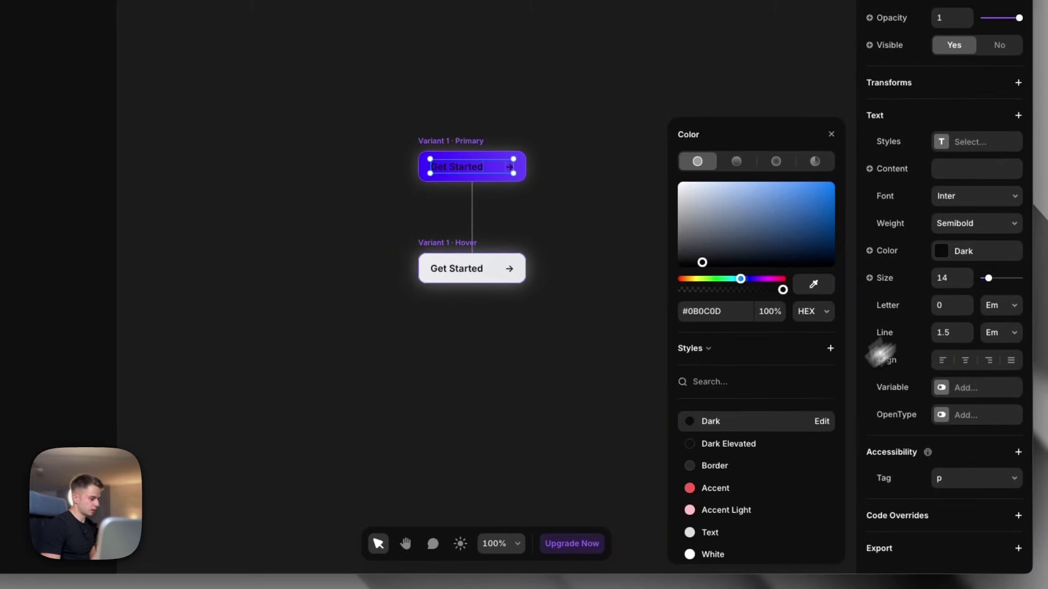
{"action": "scroll", "coordinate": [718, 543], "scroll_direction": "down", "scroll_amount": 1}
{"action": "left_click", "coordinate": [714, 555]}
Step: Copy the primary button variant's style, including its purple gradient fill, onto the hover variant
{"action": "left_click", "coordinate": [482, 145]}
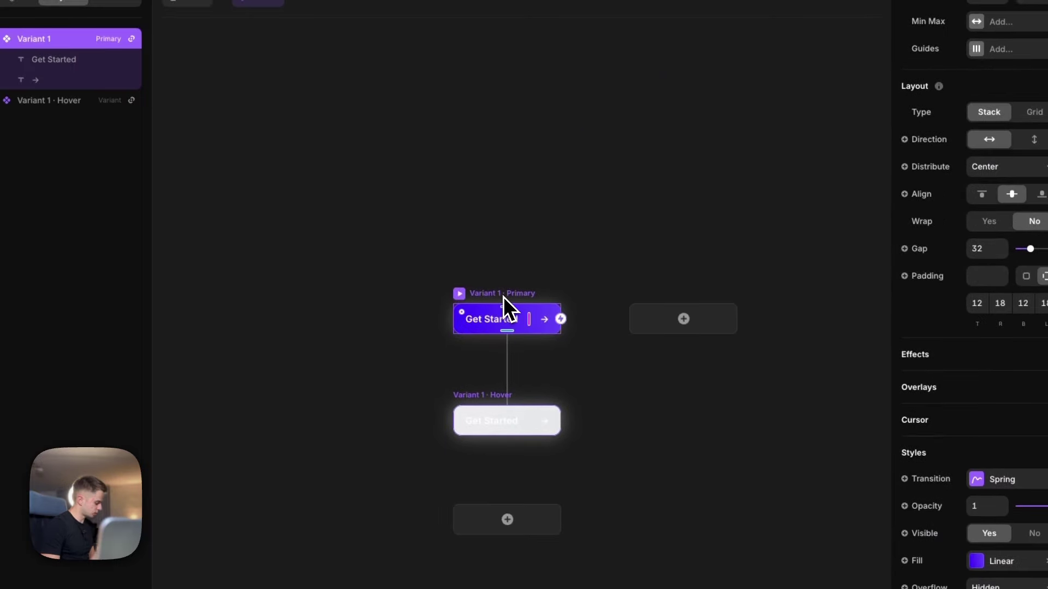
{"action": "key", "text": "super+alt+c"}
{"action": "left_click", "coordinate": [518, 270]}
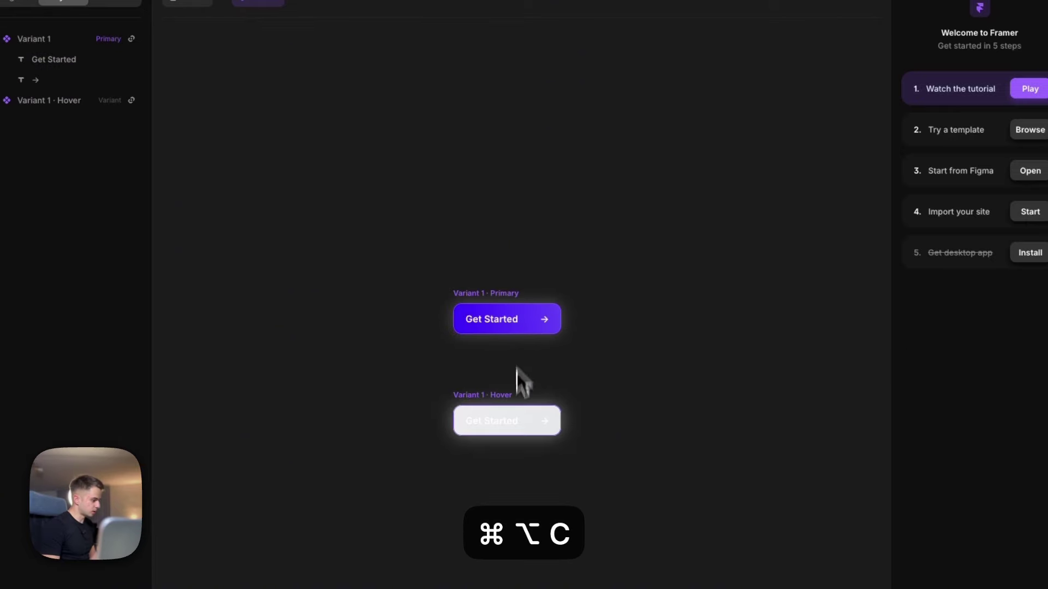
{"action": "left_click", "coordinate": [500, 393]}
{"action": "key", "text": "super+alt+v"}
{"action": "left_click", "coordinate": [650, 424]}
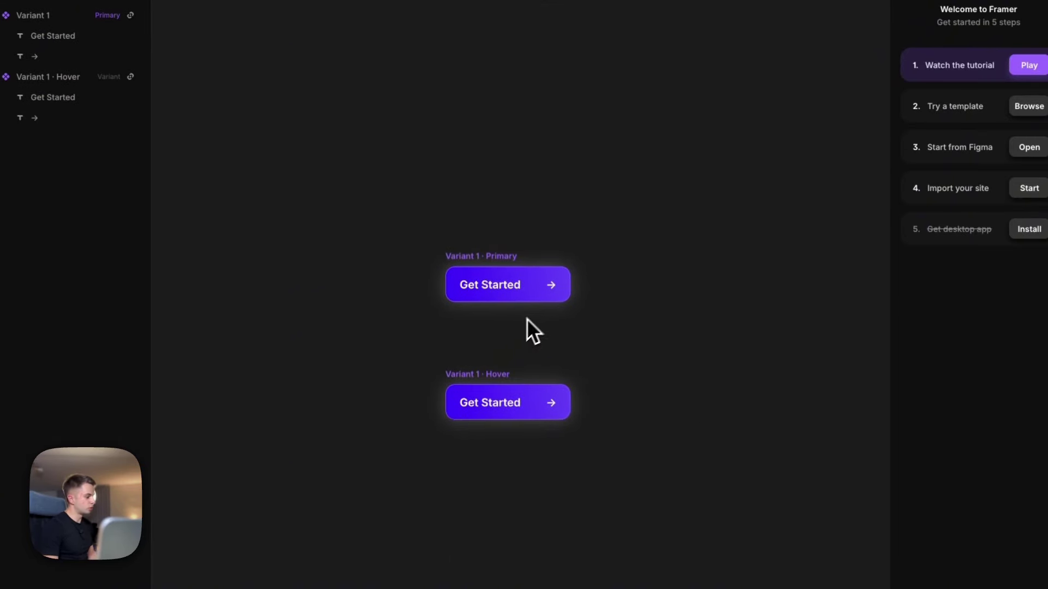
Step: Return to the Home page to check the hero section, and reopen the "Book A Call" button component
{"action": "left_click", "coordinate": [228, 97]}
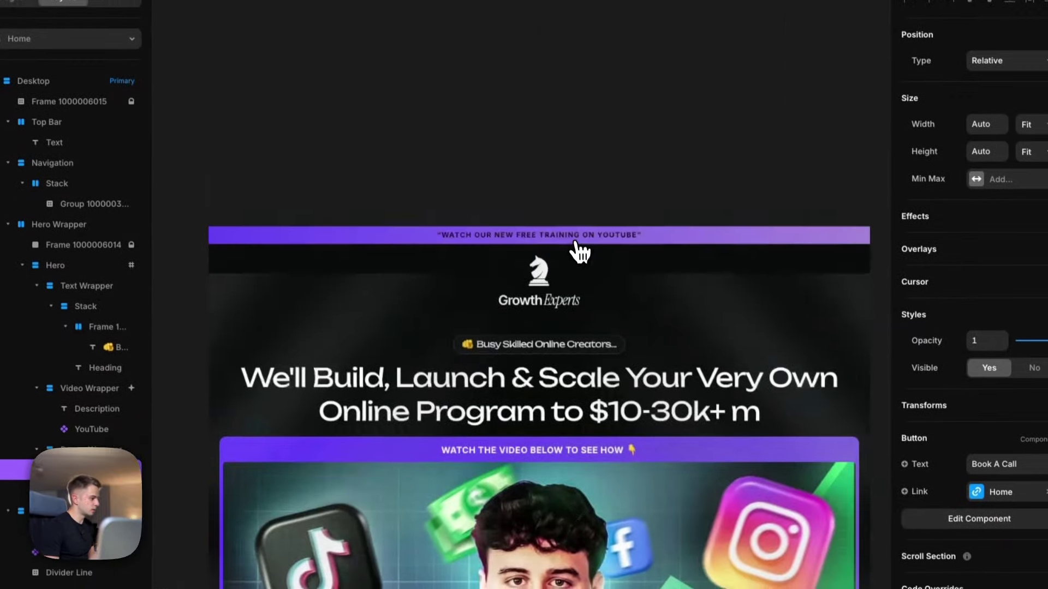
{"action": "scroll", "coordinate": [537, 270], "scroll_direction": "up", "scroll_amount": 4}
{"action": "scroll", "coordinate": [517, 273], "scroll_direction": "down", "scroll_amount": 7}
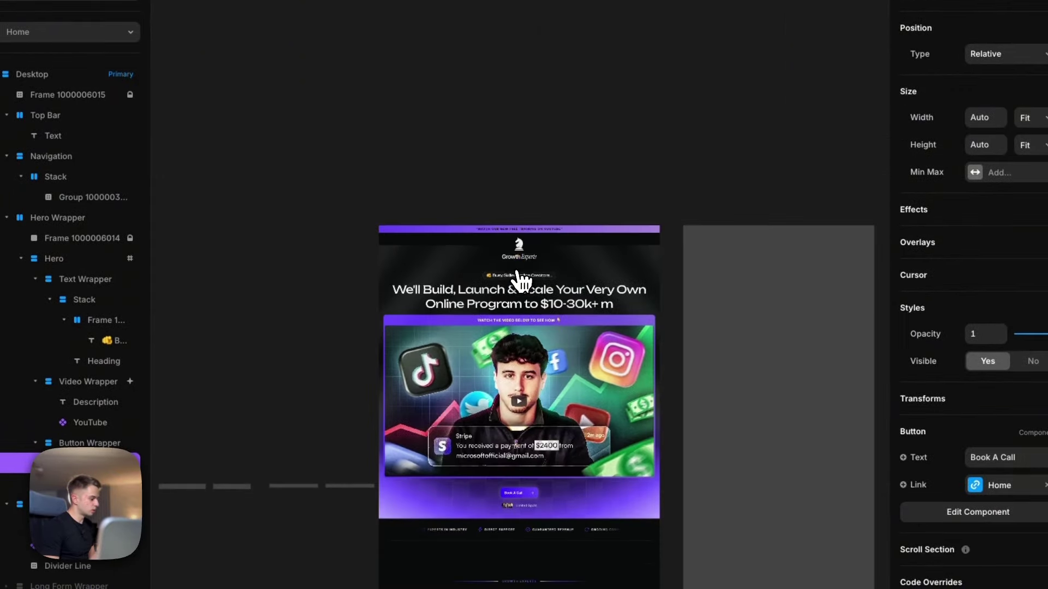
{"action": "scroll", "coordinate": [521, 281], "scroll_direction": "down", "scroll_amount": 2}
{"action": "double_click", "coordinate": [524, 426]}
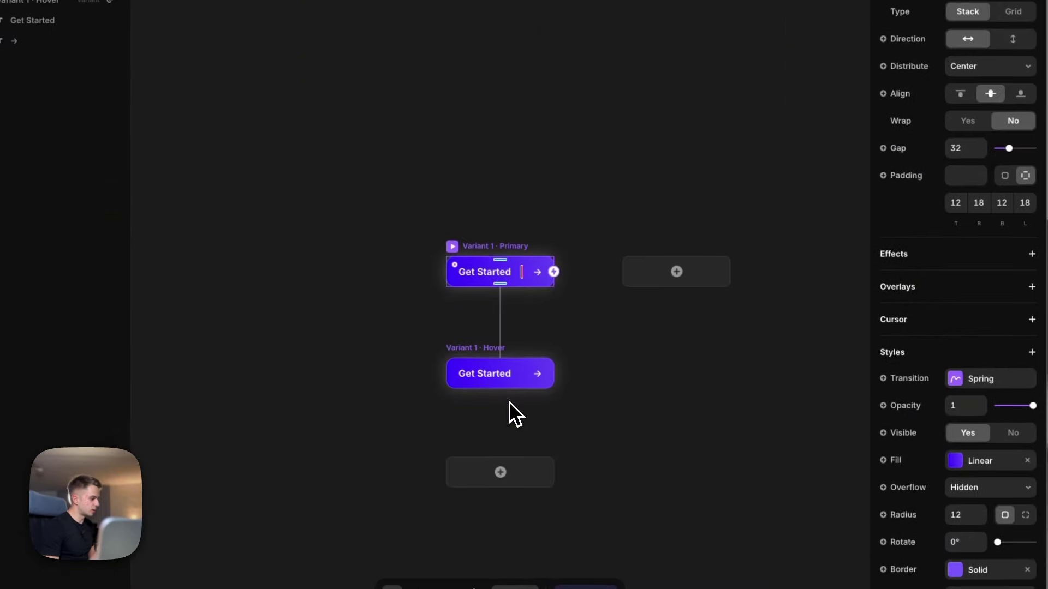
{"action": "left_click", "coordinate": [617, 346]}
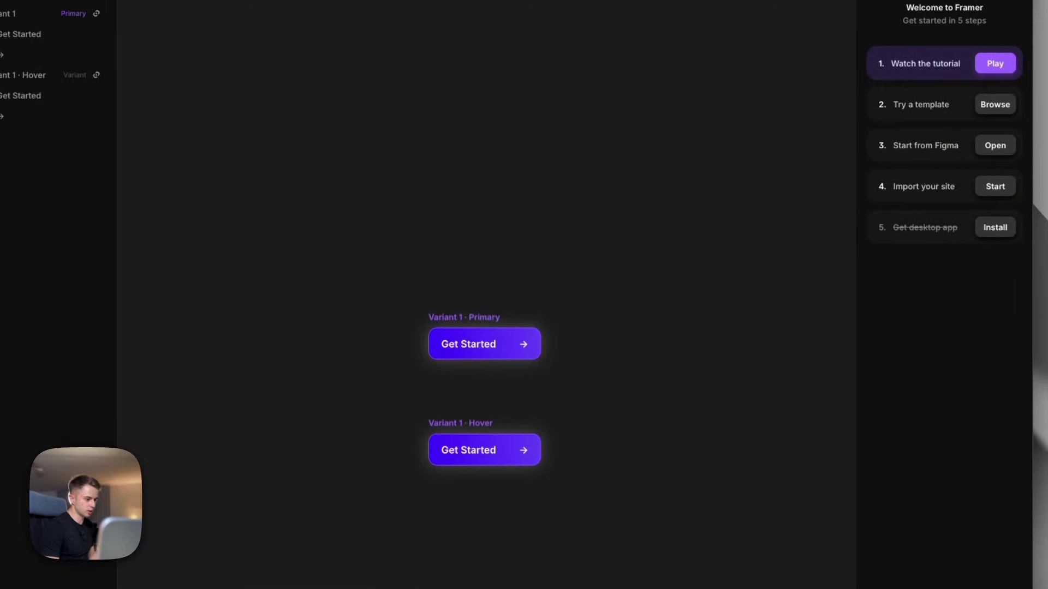
Step: Move the loose white knight icon from the canvas into the primary button variant
{"action": "left_click", "coordinate": [699, 168]}
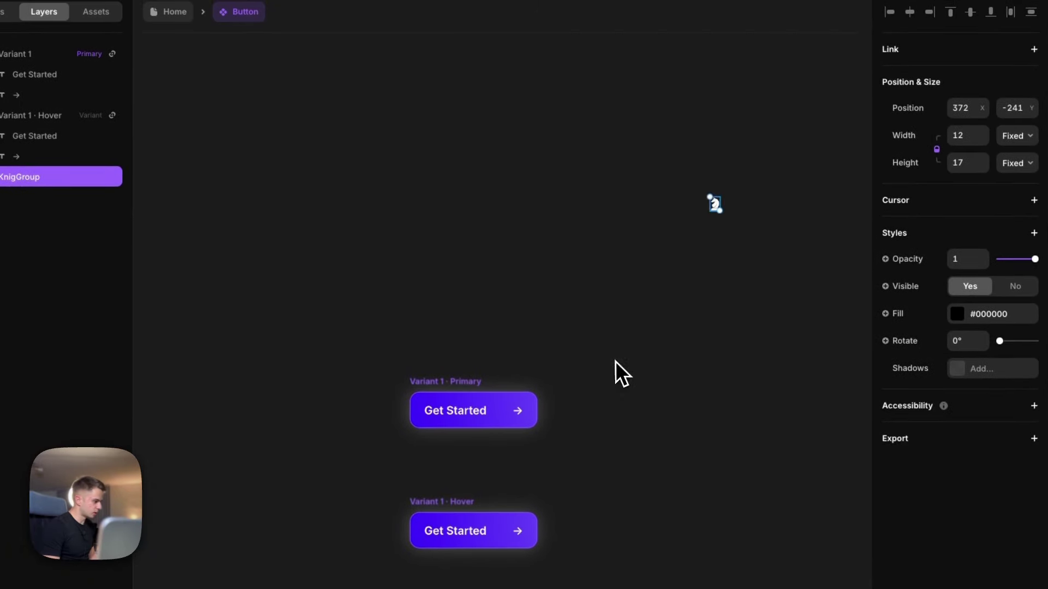
{"action": "key", "text": "super+x"}
{"action": "left_click", "coordinate": [465, 418]}
{"action": "key", "text": "super+v"}
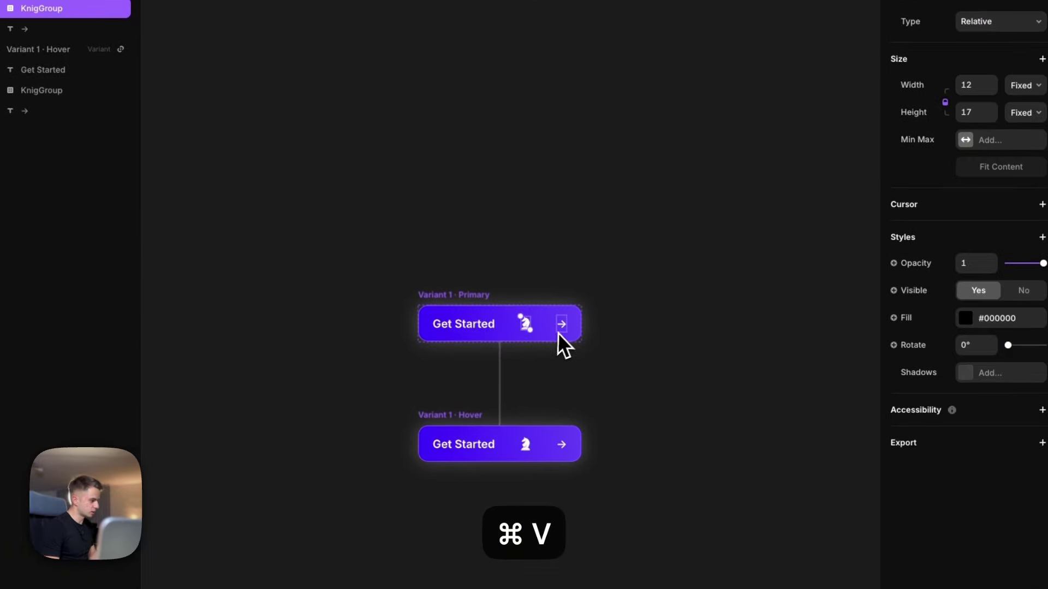
Step: Delete the arrow from the primary variant and place the knight icon before the "Get Started" text
{"action": "left_click", "coordinate": [562, 329]}
{"action": "key", "text": "BackSpace"}
{"action": "left_click_drag", "start_coordinate": [534, 331], "coordinate": [477, 330]}
Step: Set the stack gap to 12 in the primary variant and 10 in the hover variant
{"action": "left_click", "coordinate": [466, 319]}
{"action": "left_click", "coordinate": [975, 175]}
{"action": "type", "text": "12"}
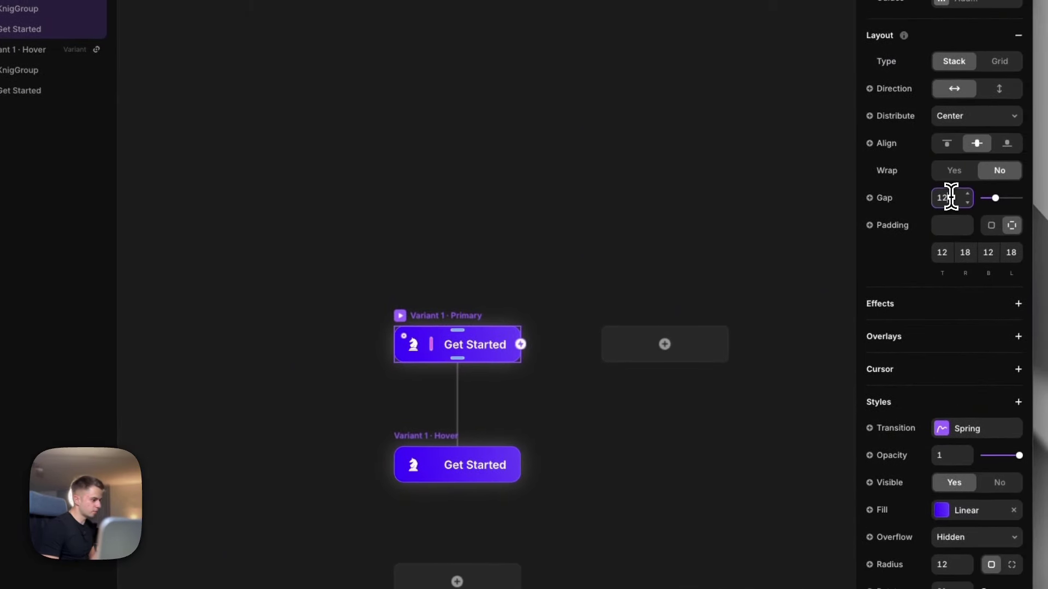
{"action": "key", "text": "Return"}
{"action": "left_click", "coordinate": [403, 450]}
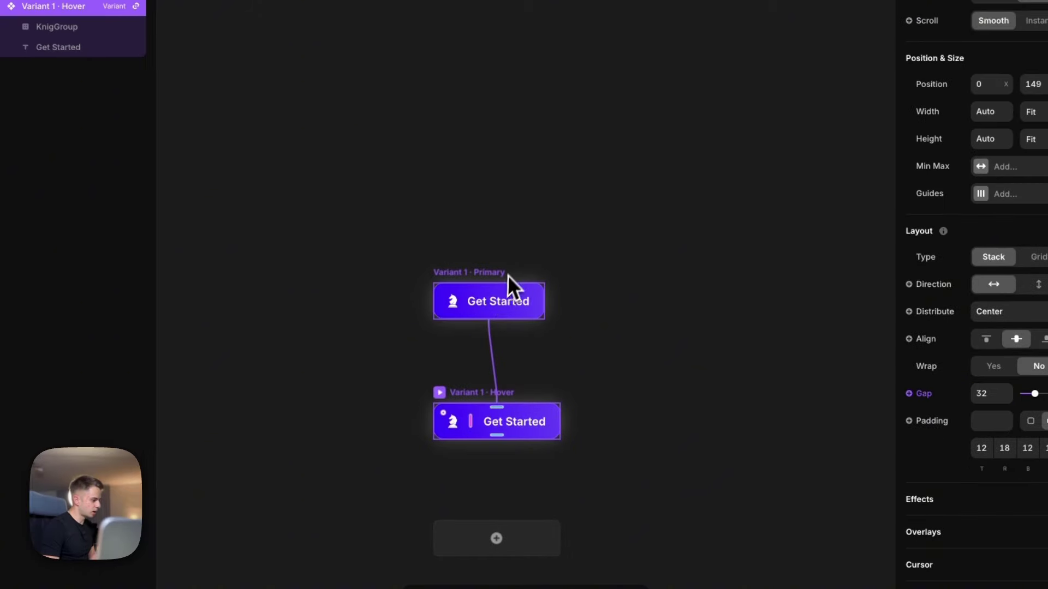
{"action": "left_click", "coordinate": [984, 393]}
{"action": "type", "text": "12"}
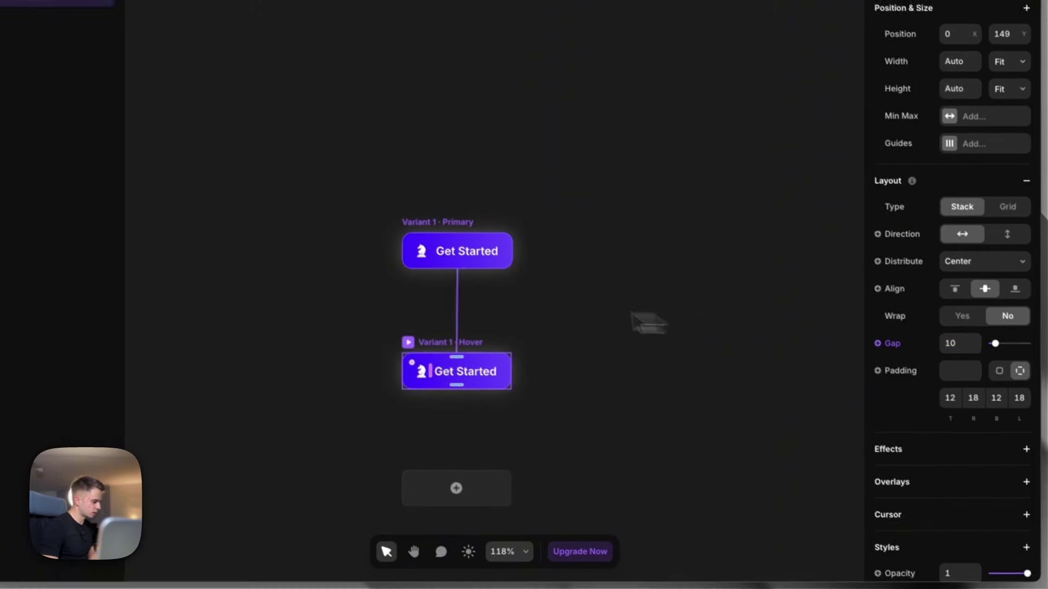
{"action": "left_click", "coordinate": [523, 322]}
Step: Recolour the lighter stop of the hover variant's linear gradient to a deep blue-purple matching the other stop
{"action": "left_click", "coordinate": [412, 332]}
{"action": "scroll", "coordinate": [972, 464], "scroll_direction": "down", "scroll_amount": 5}
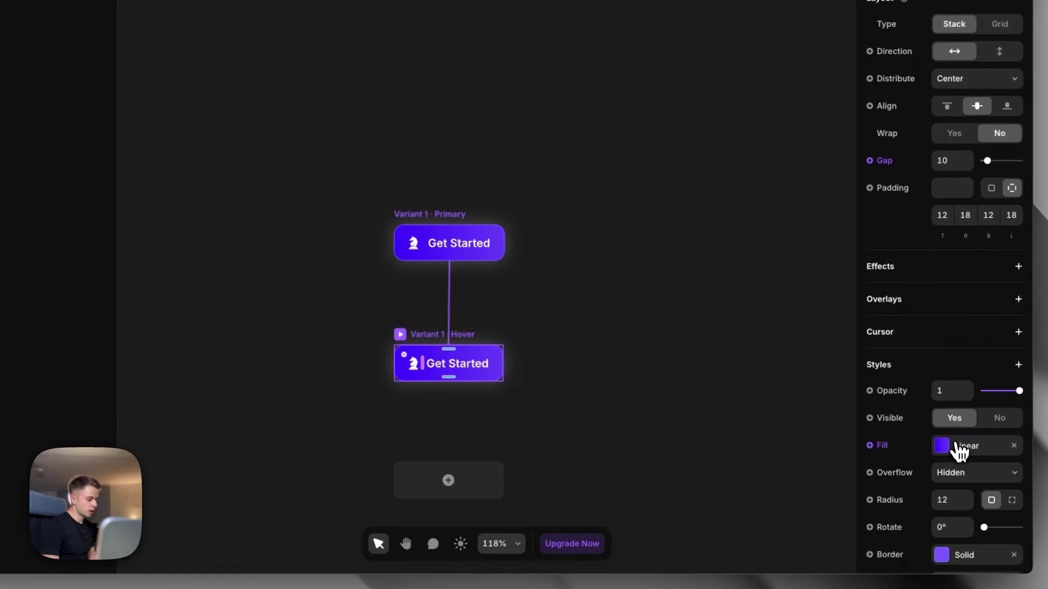
{"action": "left_click", "coordinate": [960, 465]}
{"action": "left_click_drag", "start_coordinate": [519, 359], "coordinate": [726, 326]}
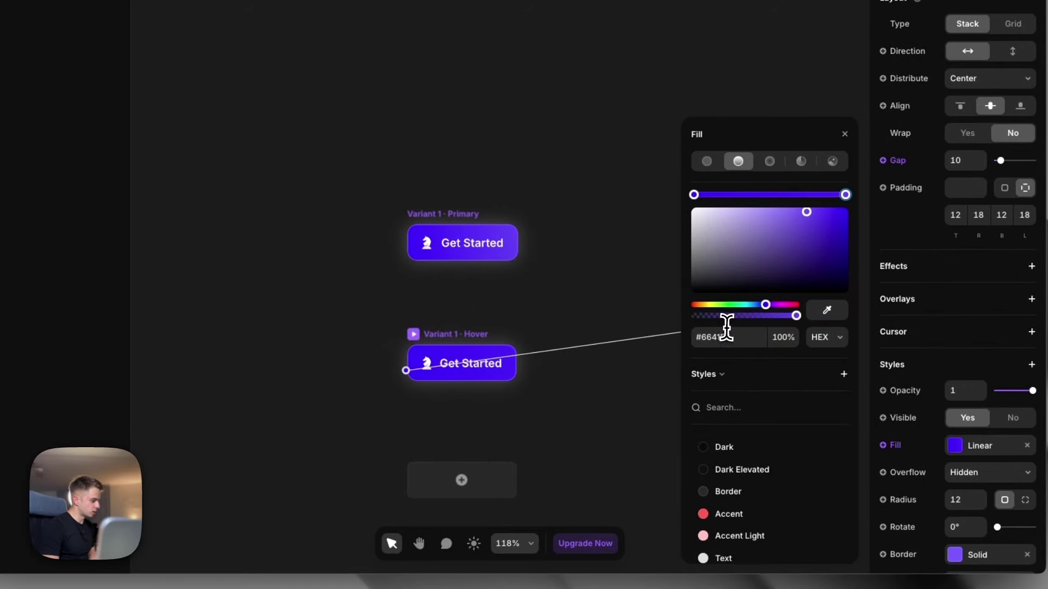
Step: Darken the hover variant's border colour to a deeper purple, #4820E6
{"action": "left_click", "coordinate": [954, 554]}
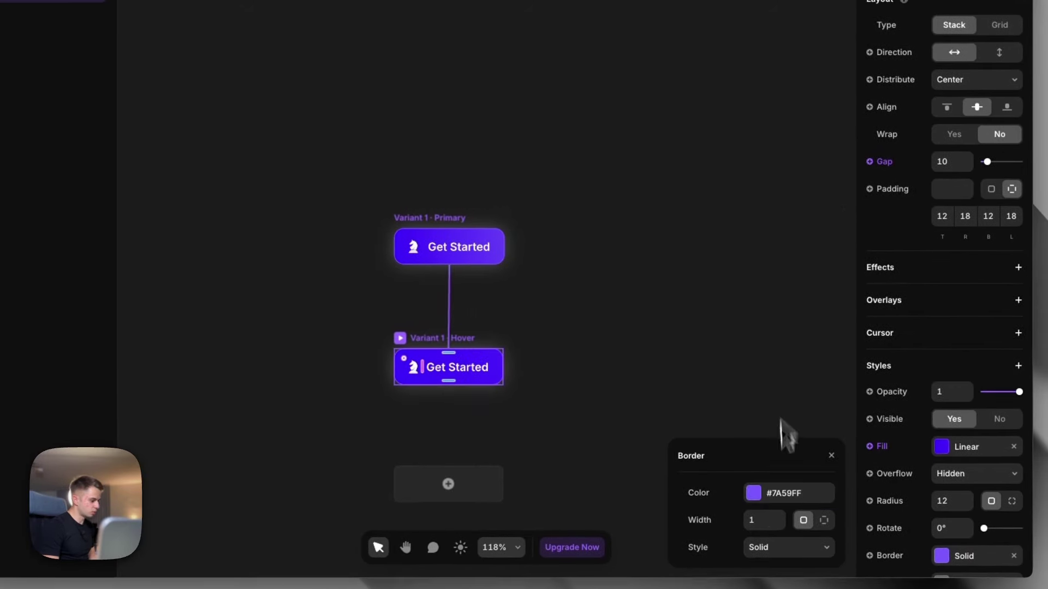
{"action": "left_click", "coordinate": [791, 487]}
{"action": "left_click_drag", "start_coordinate": [779, 191], "coordinate": [810, 197]}
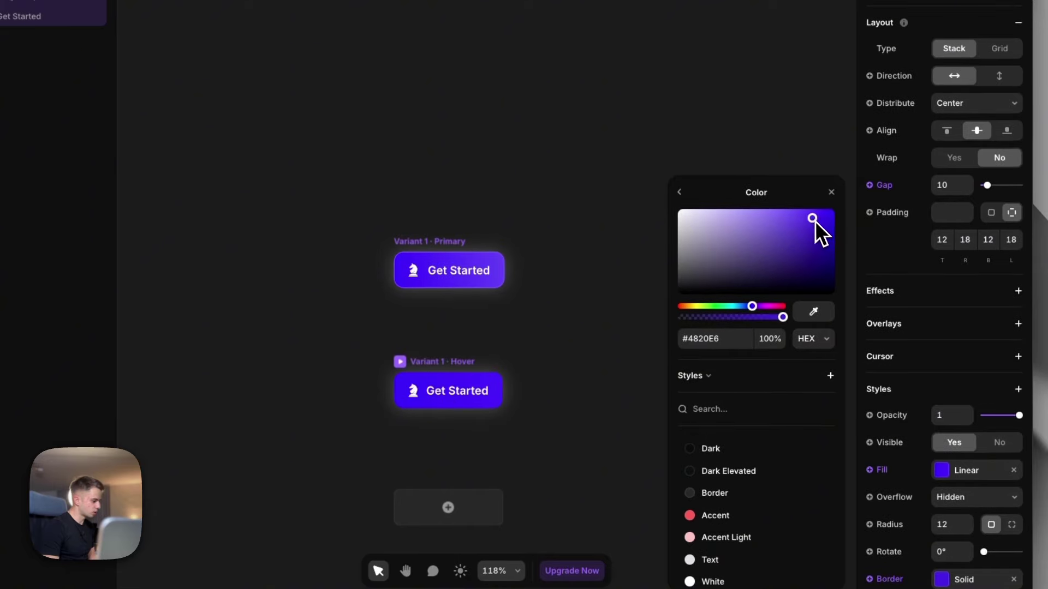
Step: Remove the white glow from the hover variant by setting its shadow blur to 0
{"action": "scroll", "coordinate": [1004, 398], "scroll_direction": "down", "scroll_amount": 2}
{"action": "scroll", "coordinate": [1004, 419], "scroll_direction": "down", "scroll_amount": 1}
{"action": "left_click", "coordinate": [961, 507]}
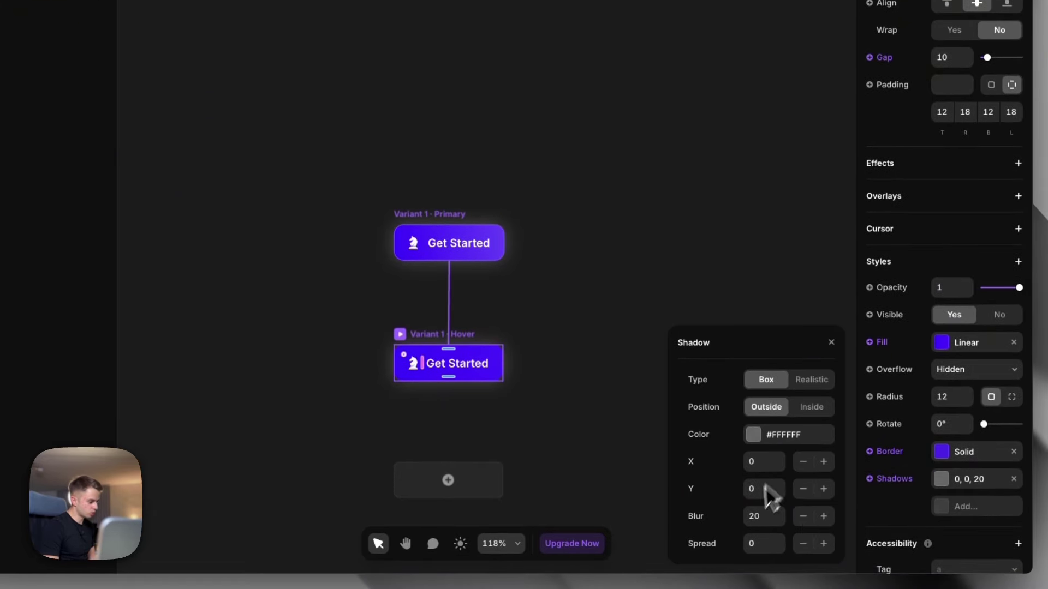
{"action": "type", "text": "0"}
{"action": "left_click", "coordinate": [713, 229]}
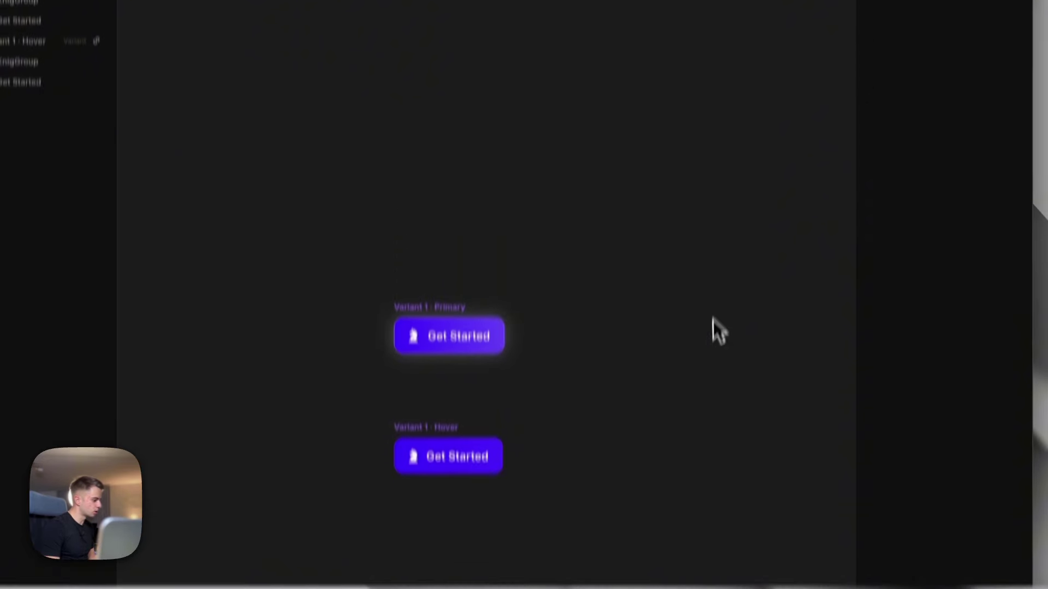
Step: Preview the button component's hover effect and return to the hero section on the Home page
{"action": "left_click", "coordinate": [921, 54]}
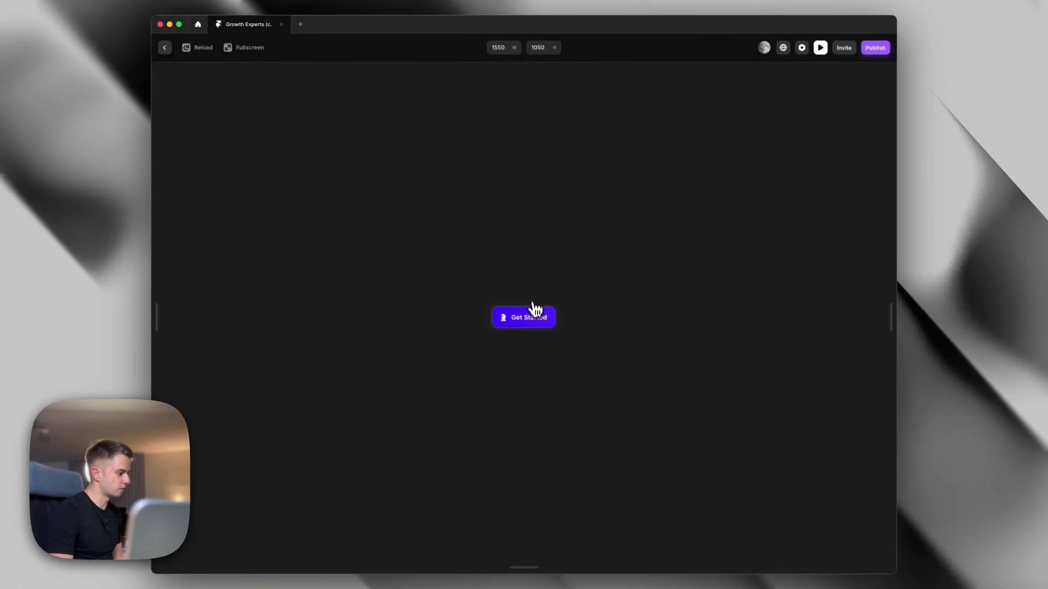
{"action": "key", "text": "Escape"}
{"action": "scroll", "coordinate": [513, 433], "scroll_direction": "up", "scroll_amount": 5}
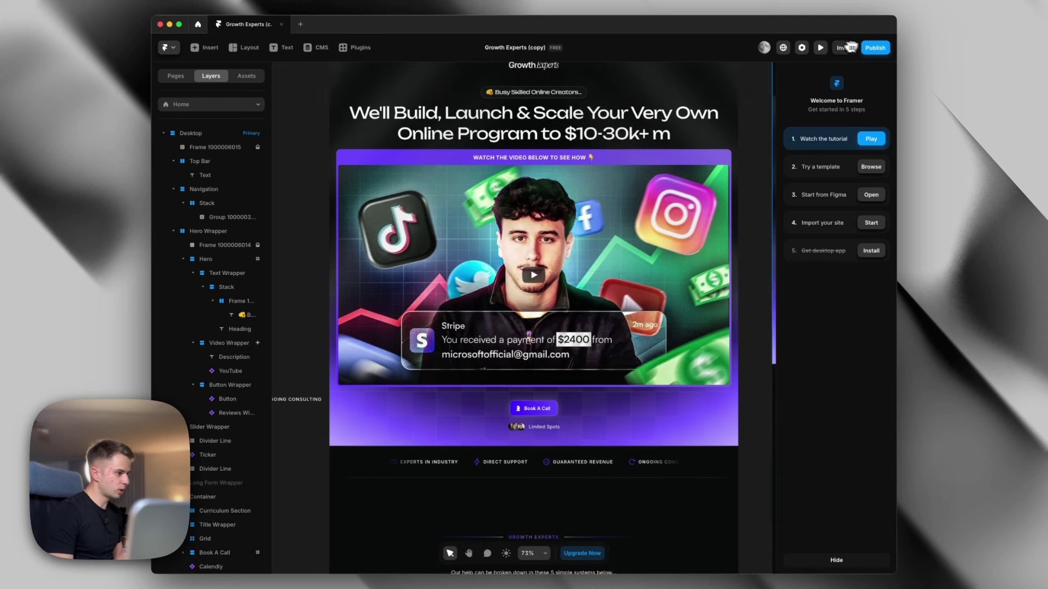
Step: Preview the landing page at a wider desktop width, check the hero section, and return to the editor
{"action": "left_click", "coordinate": [820, 48]}
{"action": "left_click_drag", "start_coordinate": [801, 310], "coordinate": [879, 306]}
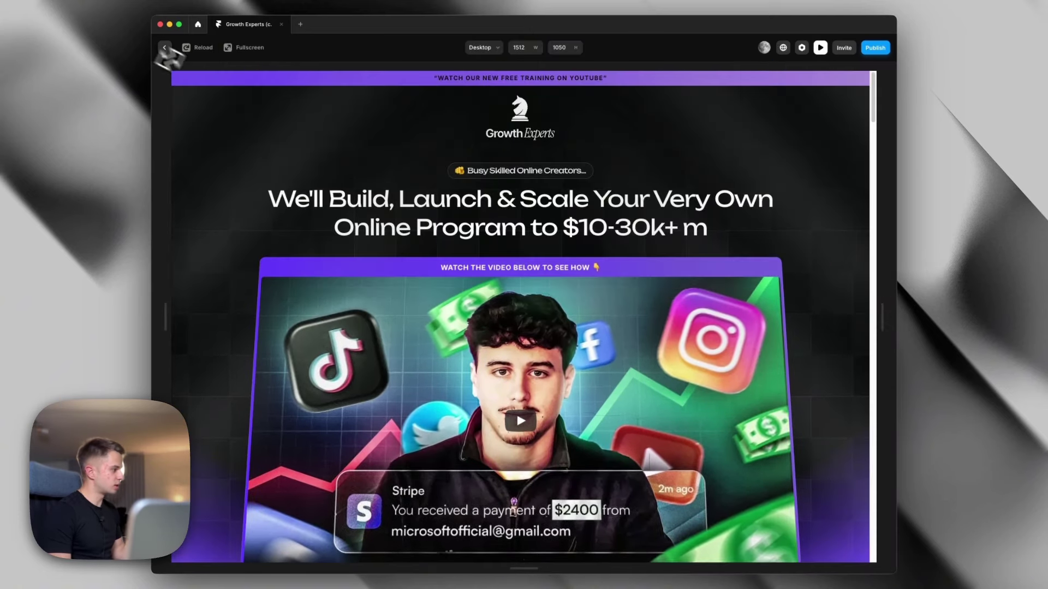
{"action": "left_click", "coordinate": [164, 48]}
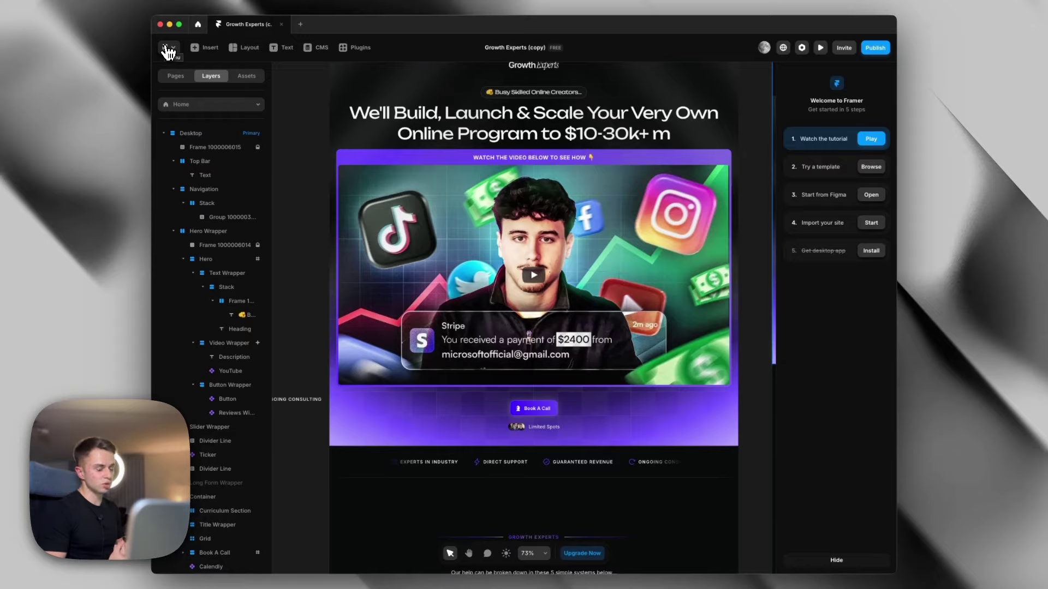